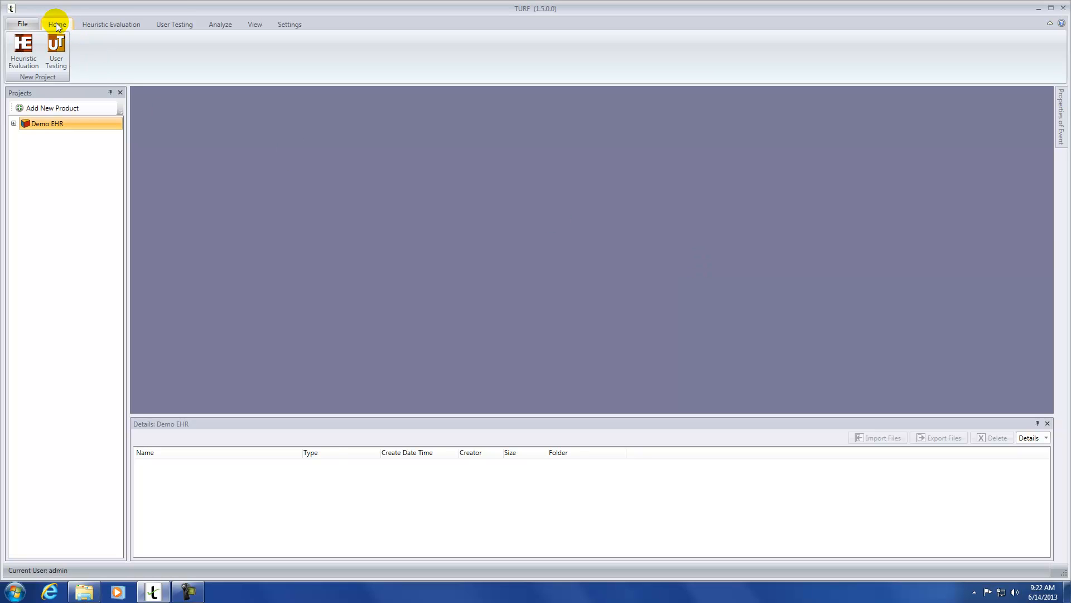
- Open the data capture configuration for the §170.314.b(3) Electronic prescribing task under User Testing 1 of Demo EHR
double_click(55, 124)
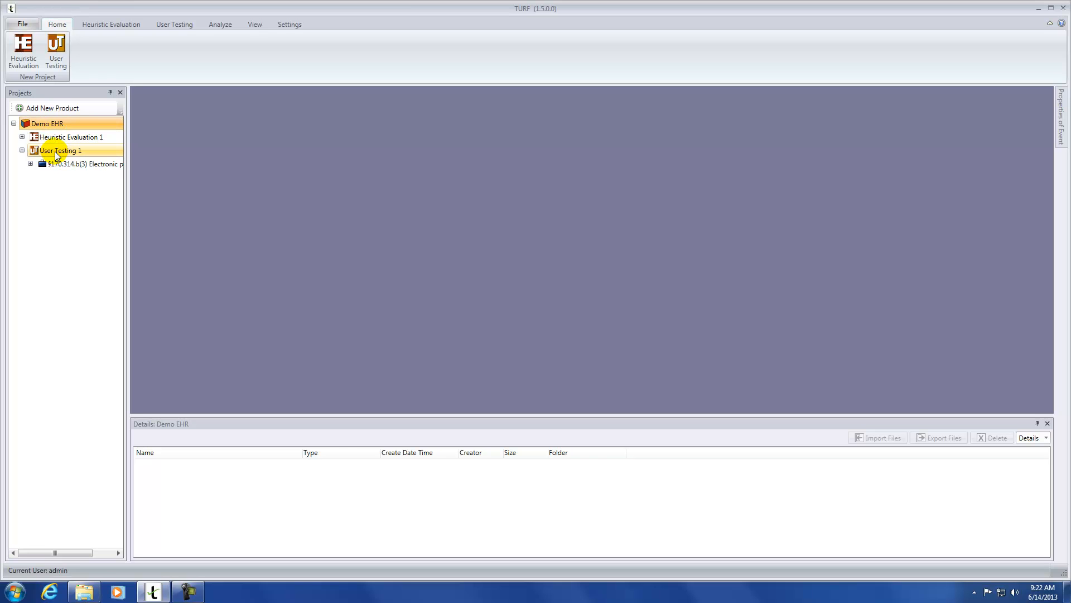
double_click(56, 152)
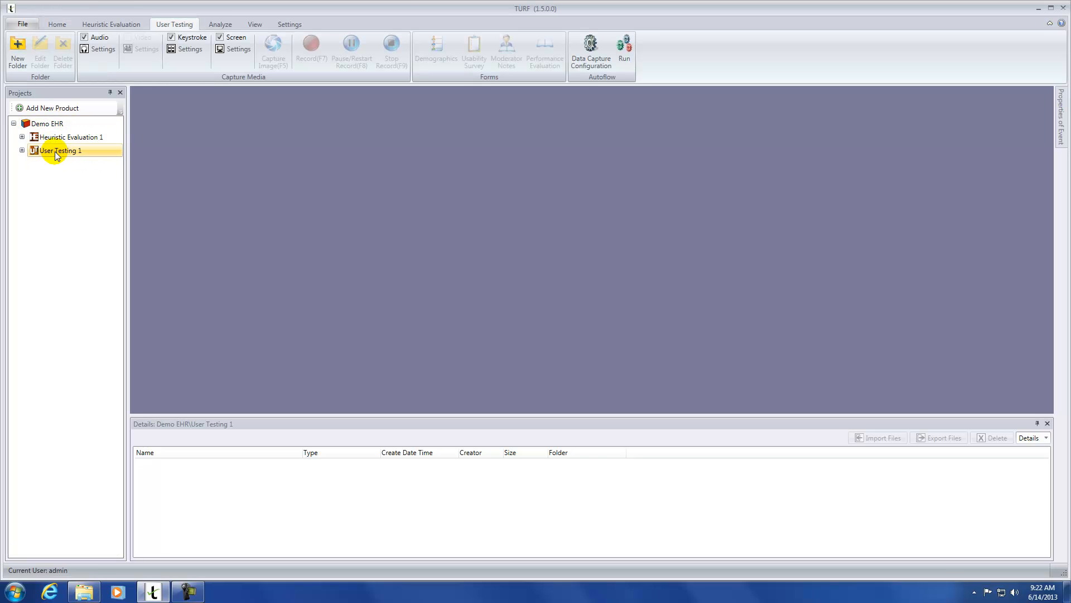
double_click(56, 152)
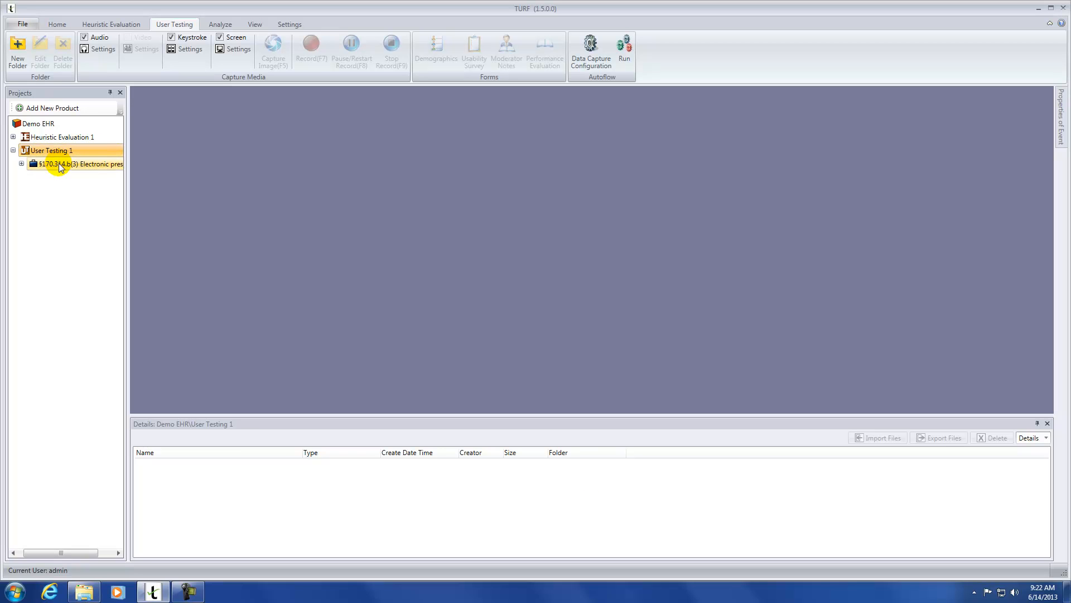
double_click(61, 164)
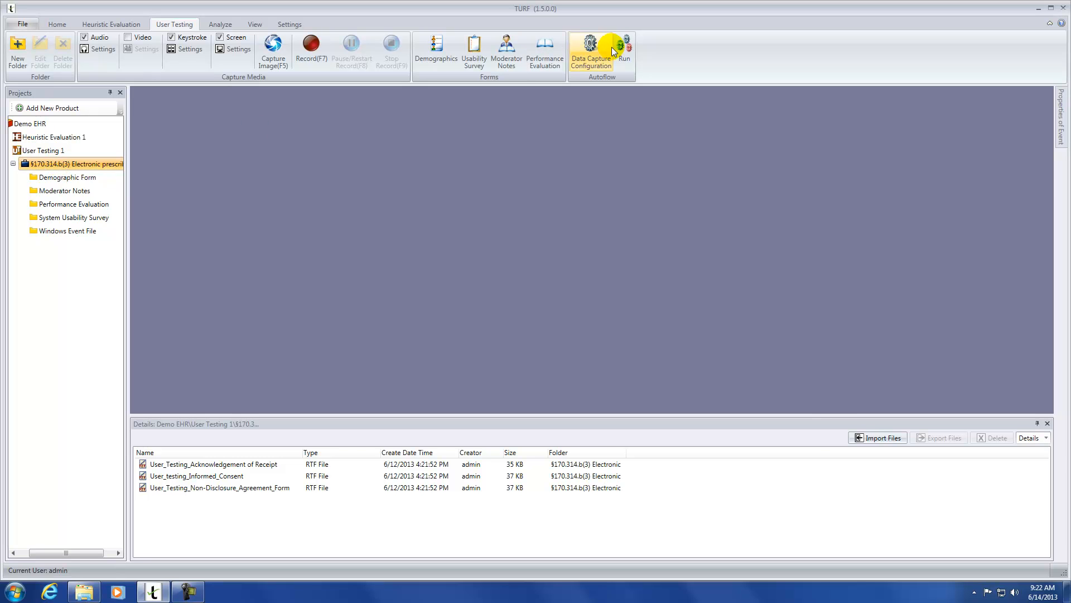
left_click(591, 48)
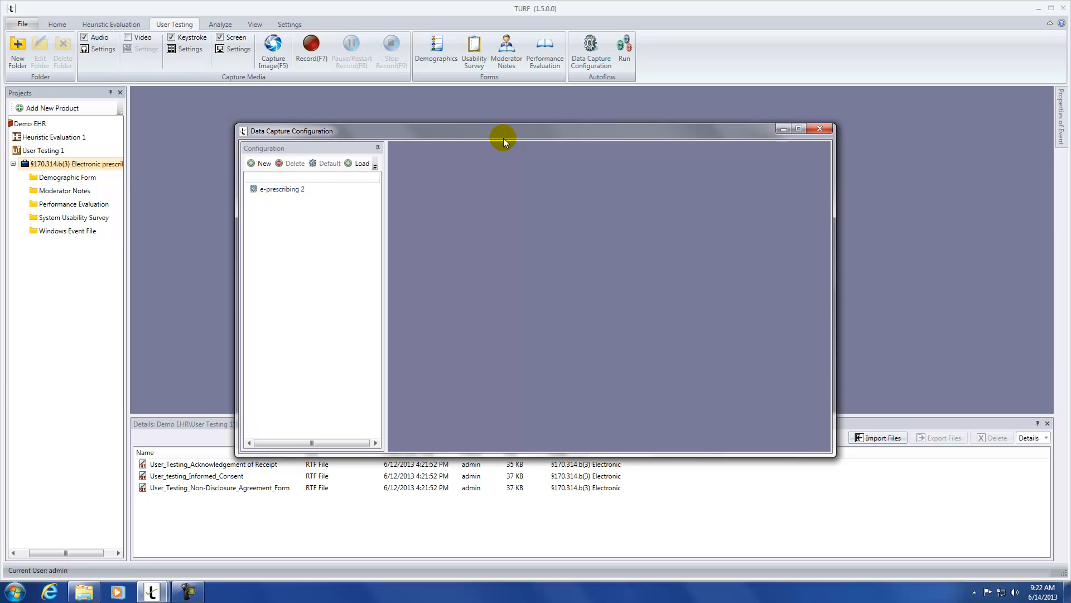
- Create a new configuration named "e-prescribing" with the description "product: EHR" and make it the default
left_click(253, 164)
left_click(467, 178)
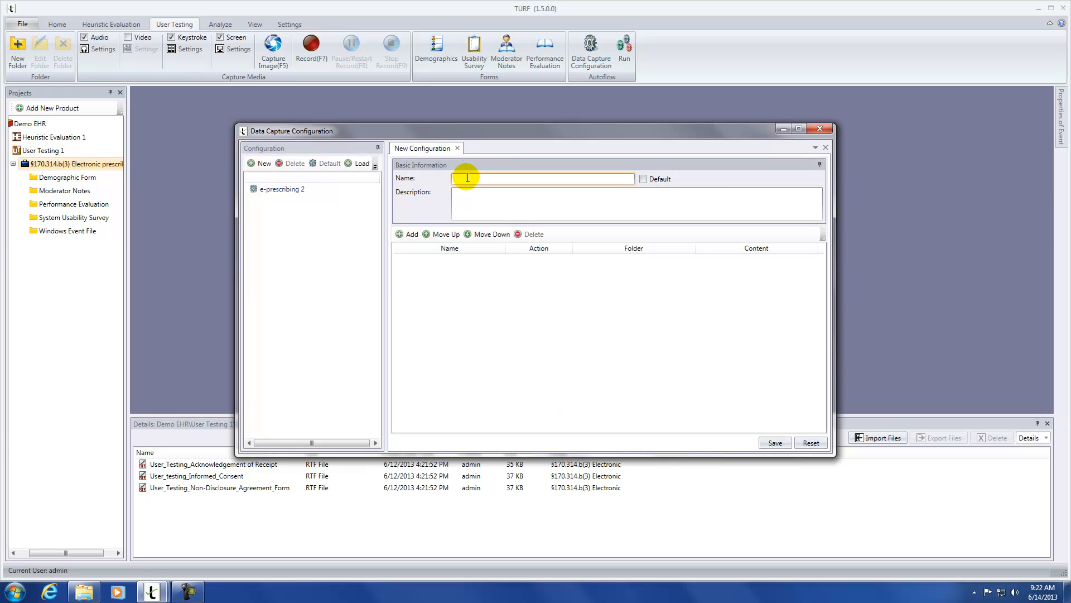
type("e-prescribing")
left_click(472, 193)
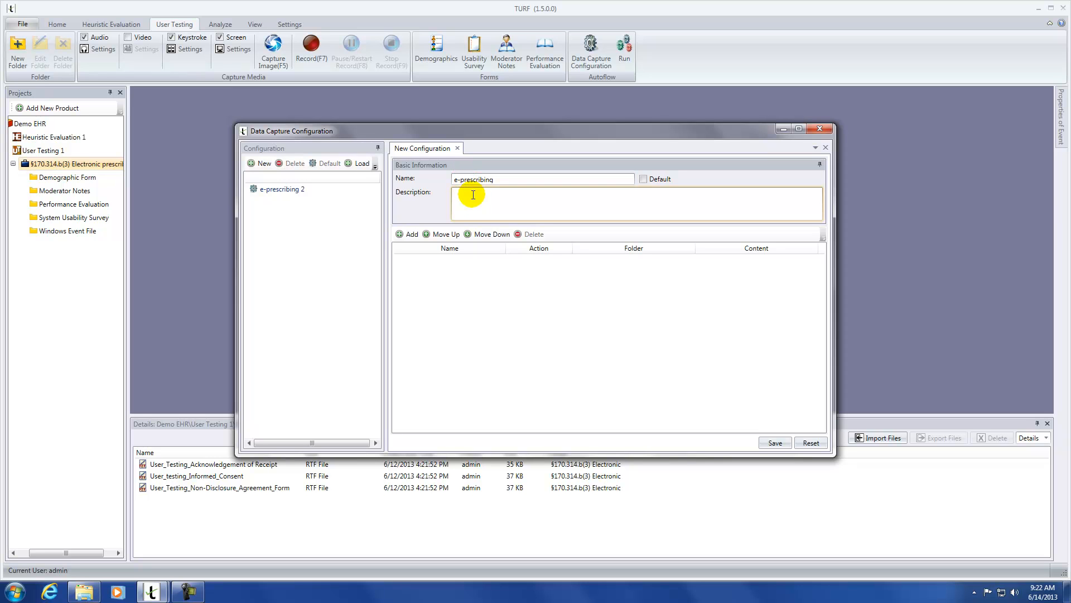
type("product: EHR")
left_click(645, 180)
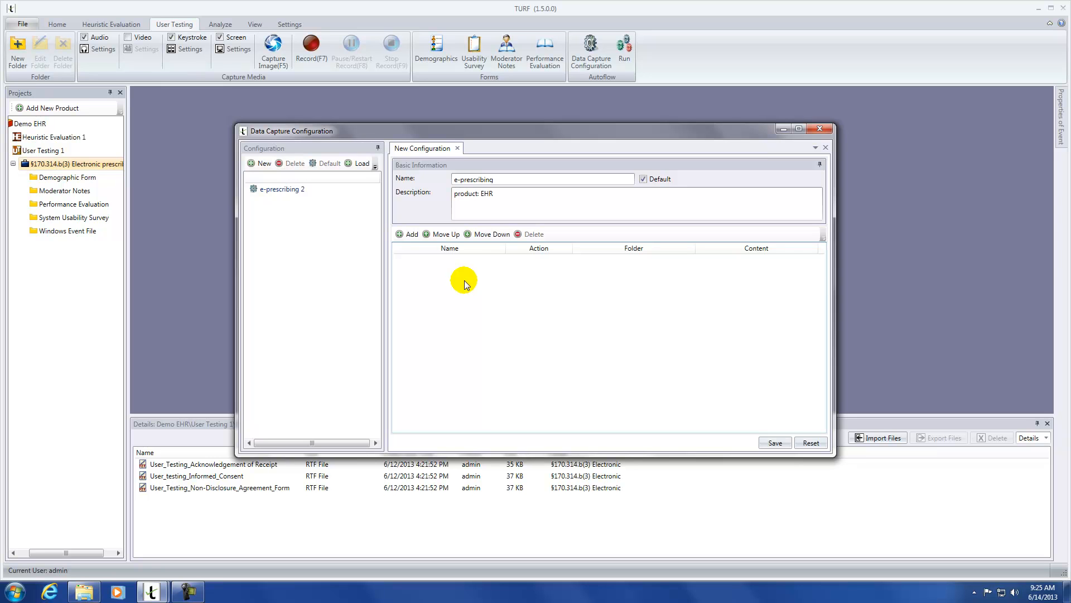
- Add an "Informed Consent" entry with the Read PDF File action and the Informed Consent PDF from Documents as its content
left_click(409, 235)
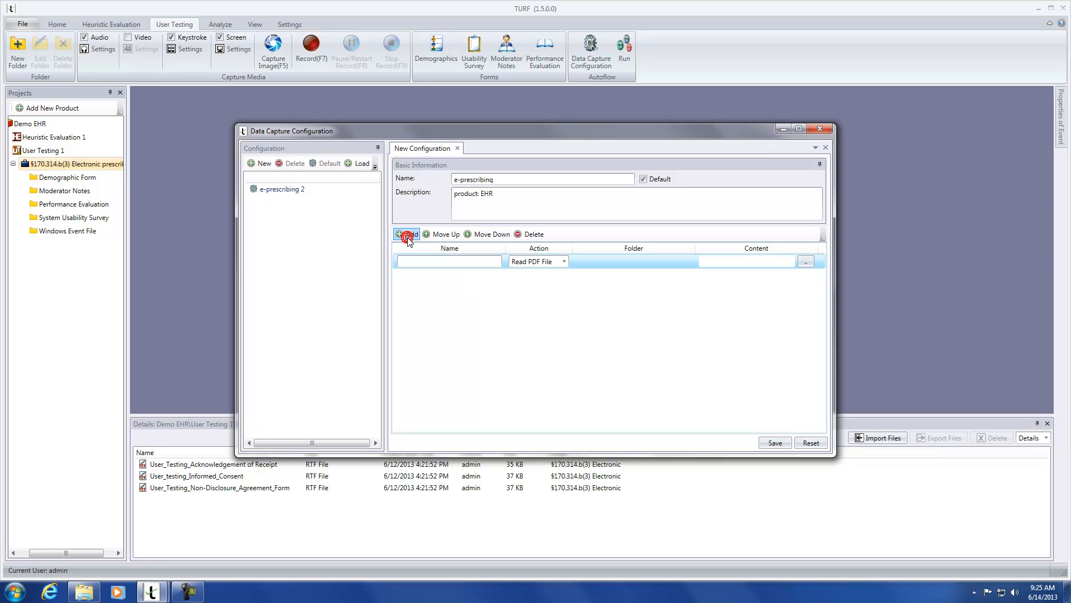
left_click(422, 264)
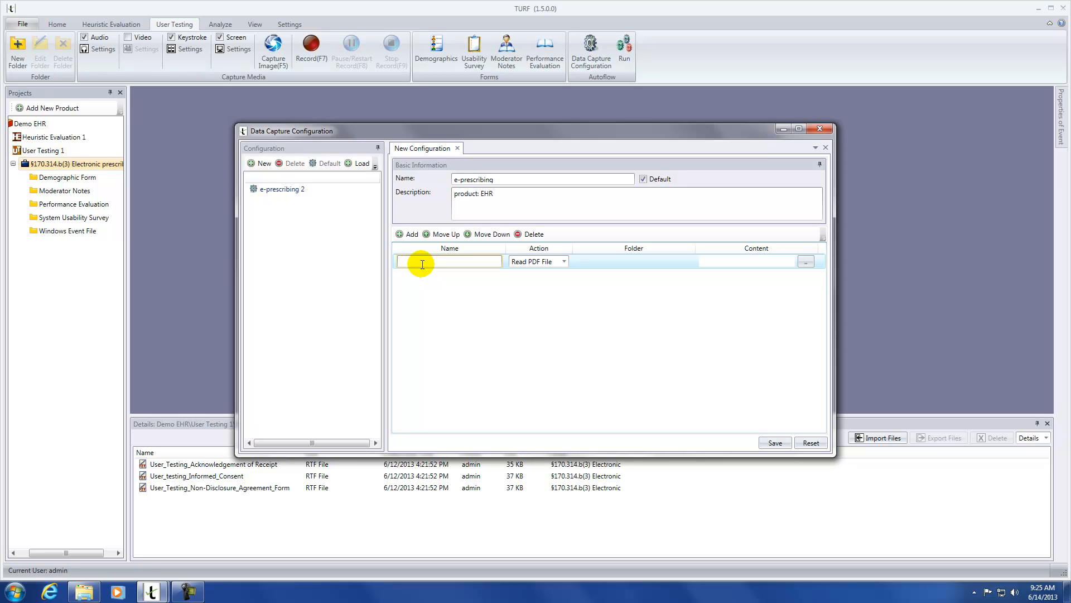
type("Inf")
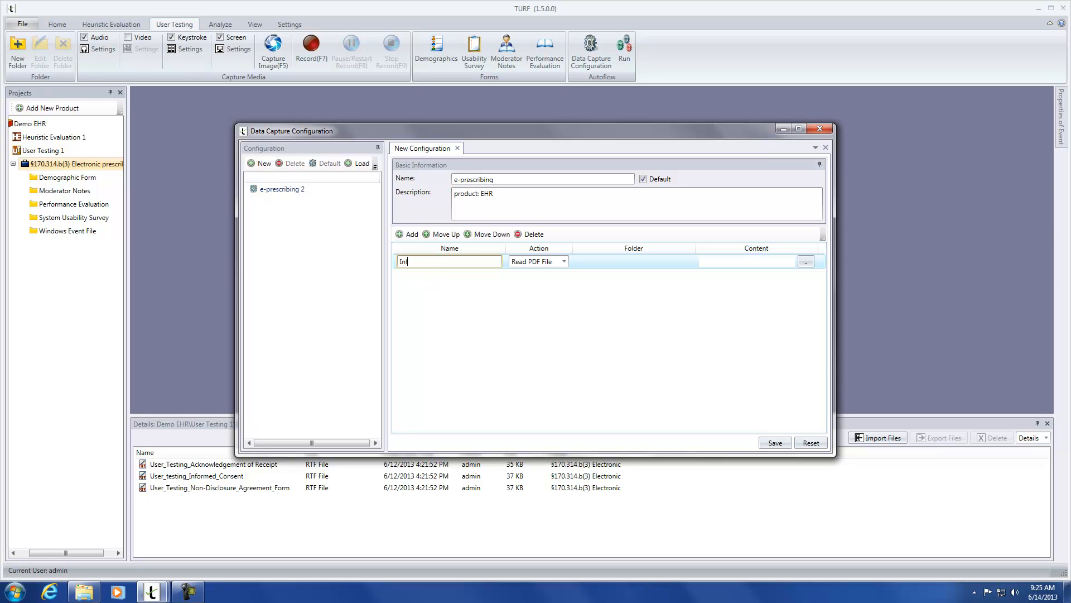
type("ormed Consent")
left_click(530, 262)
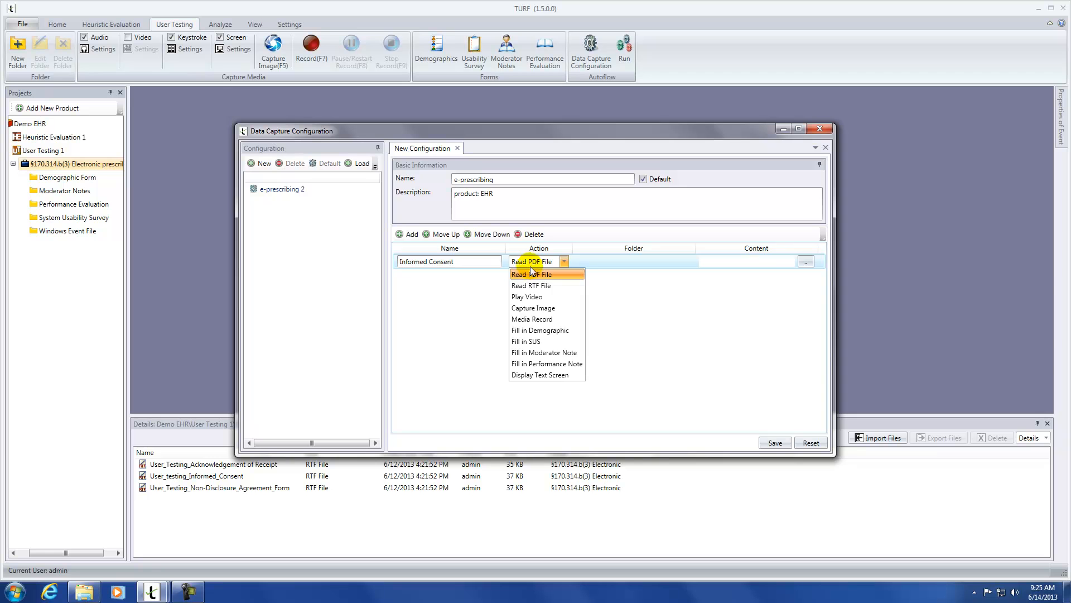
left_click(533, 274)
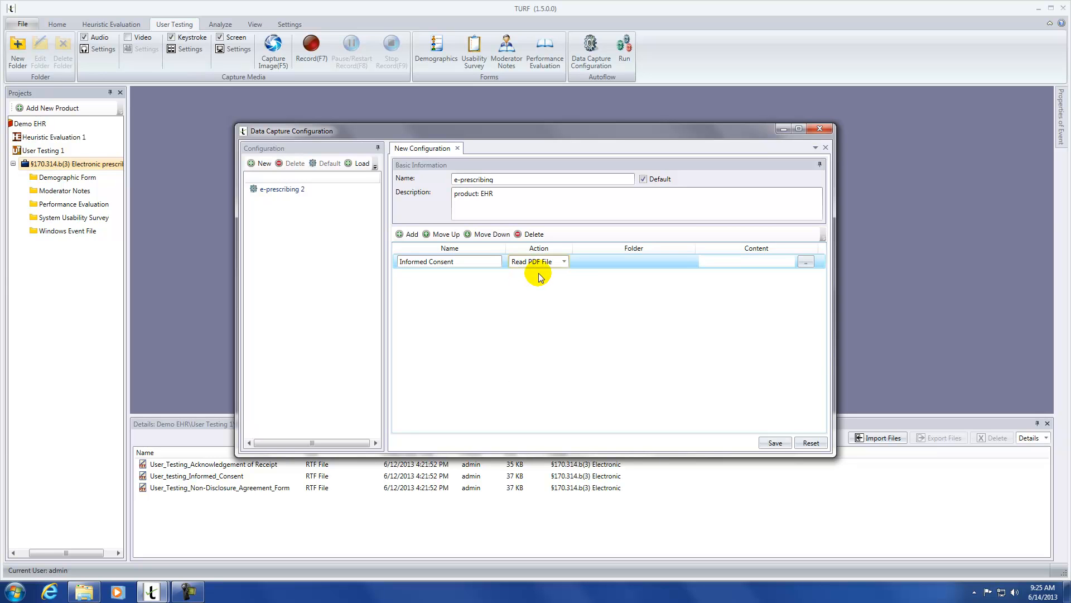
left_click(805, 262)
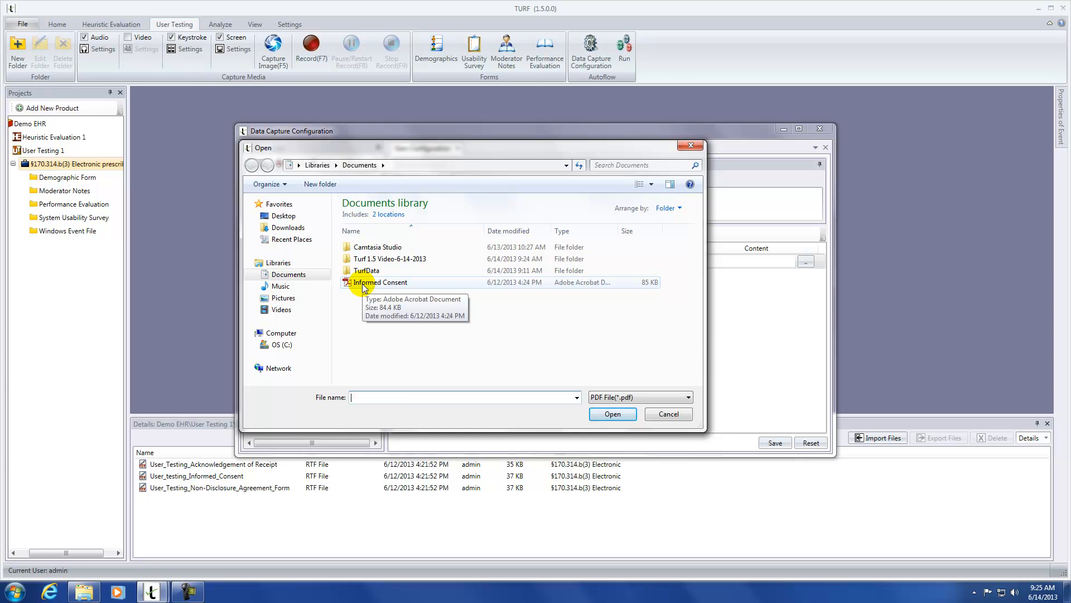
double_click(363, 283)
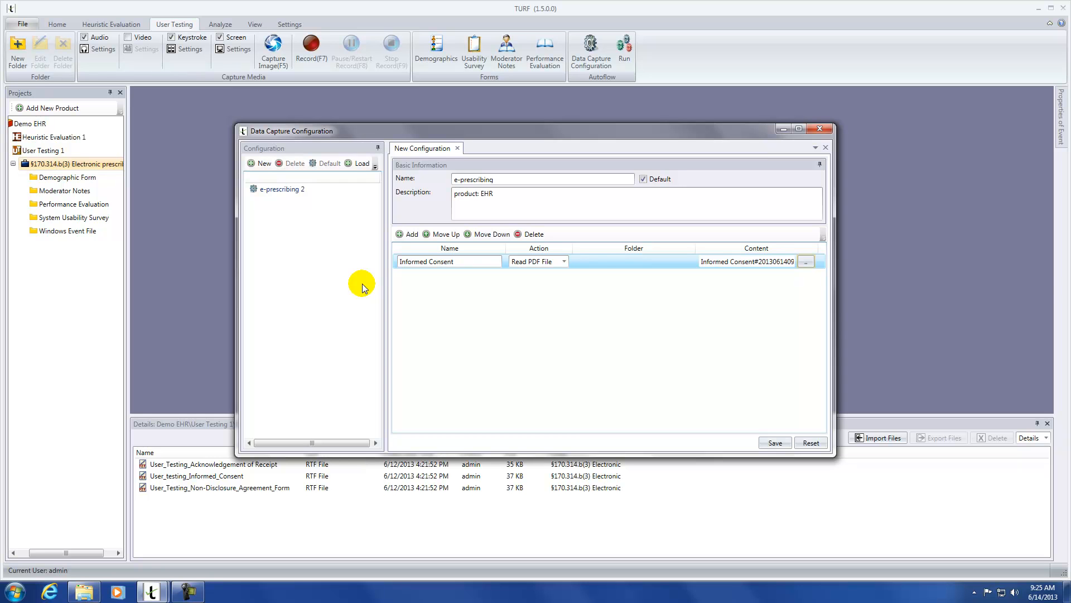
left_click(747, 262)
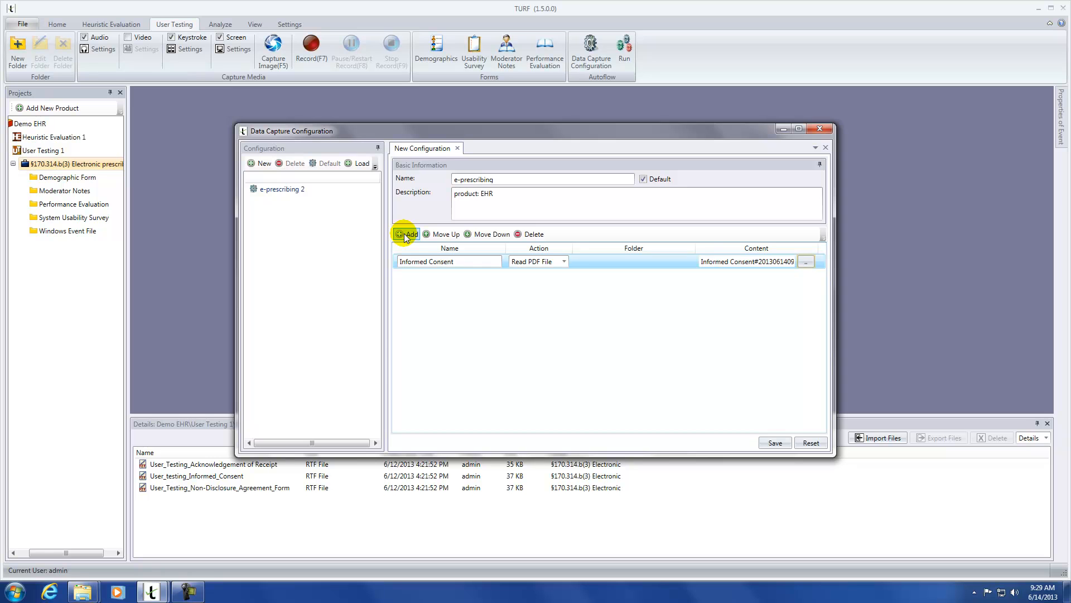
- Add a "Demographic Form" entry with the Fill in Demographic action, stored in the Demographic Form folder
left_click(405, 235)
left_click(446, 276)
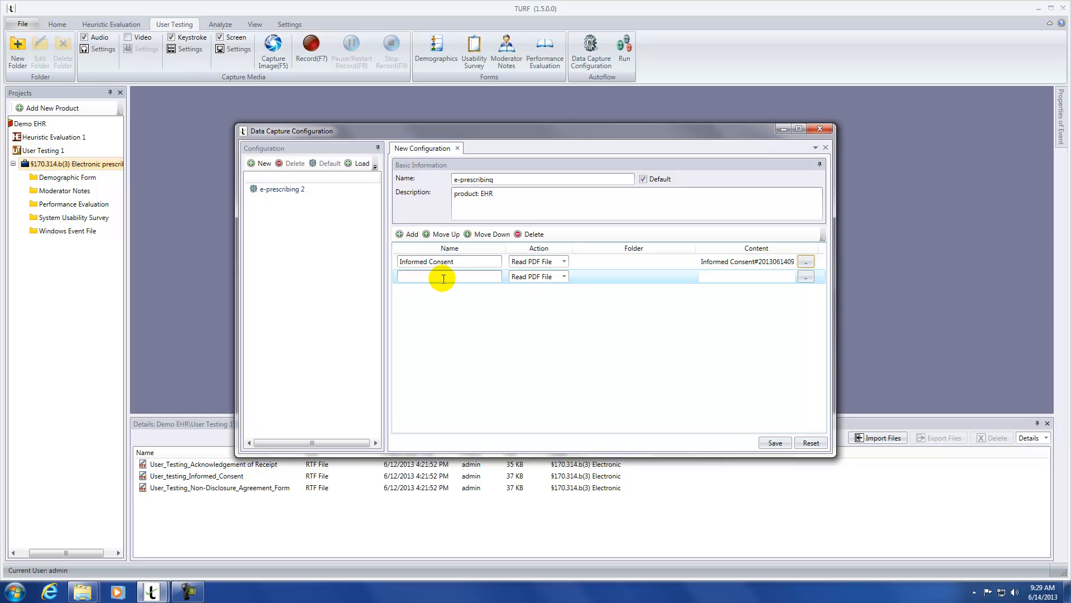
type("Demo")
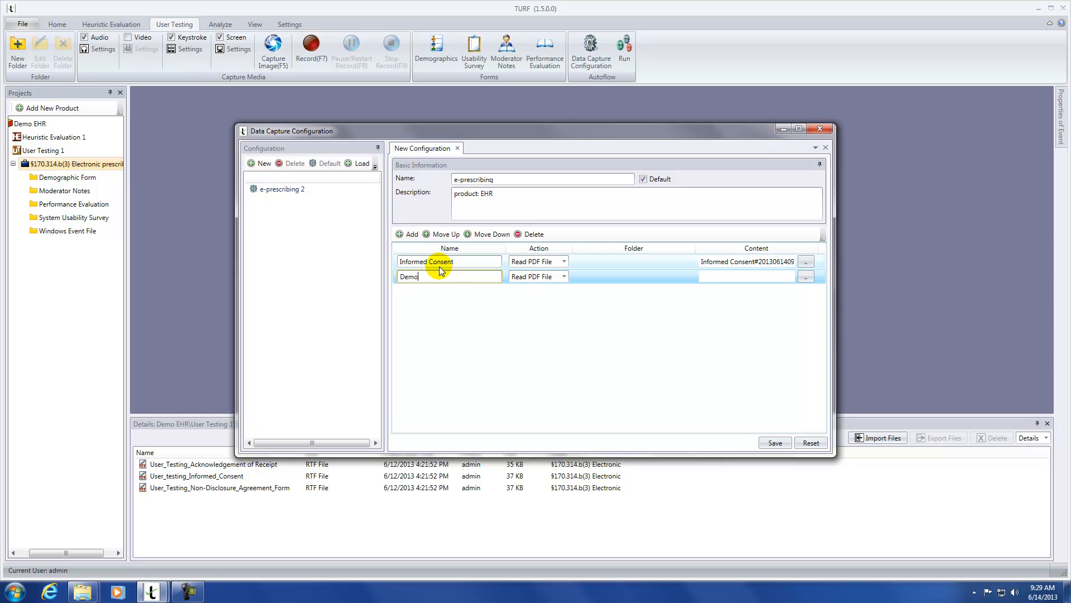
type("graphic Form")
left_click(562, 277)
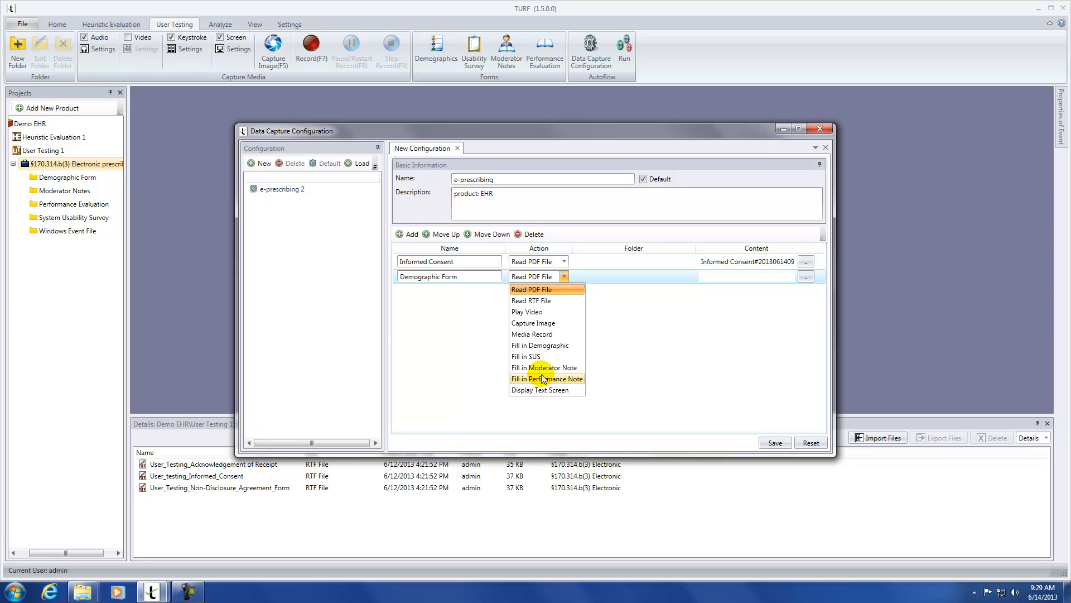
left_click(546, 346)
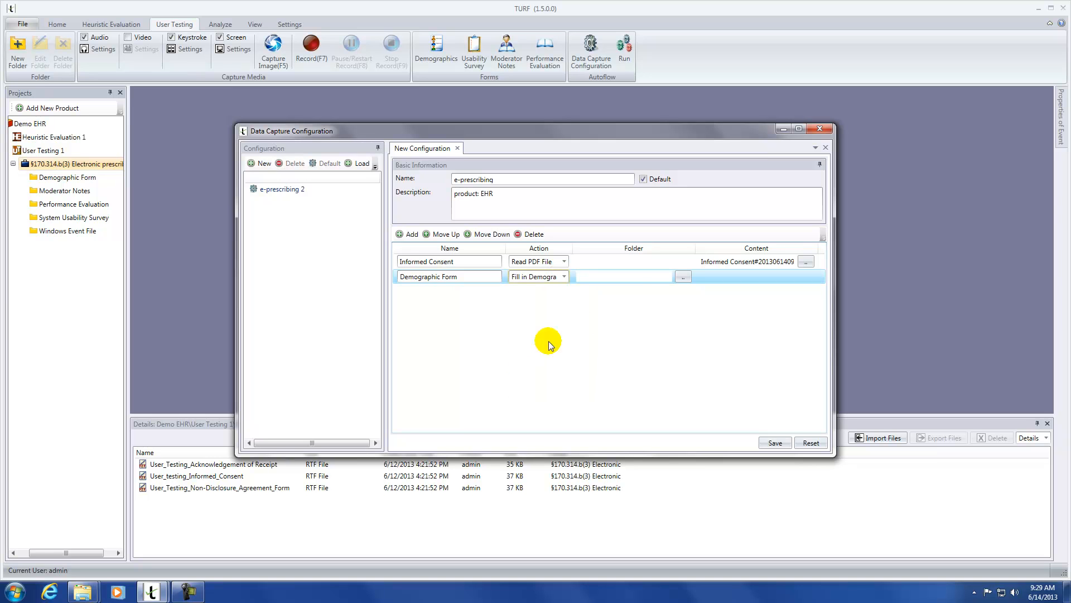
left_click(683, 278)
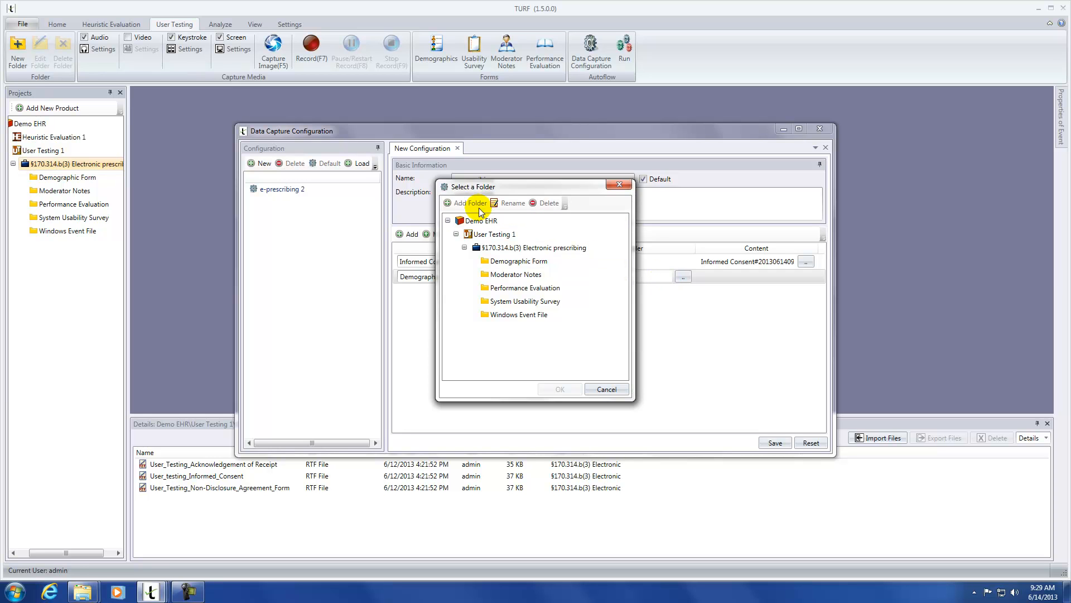
left_click(490, 249)
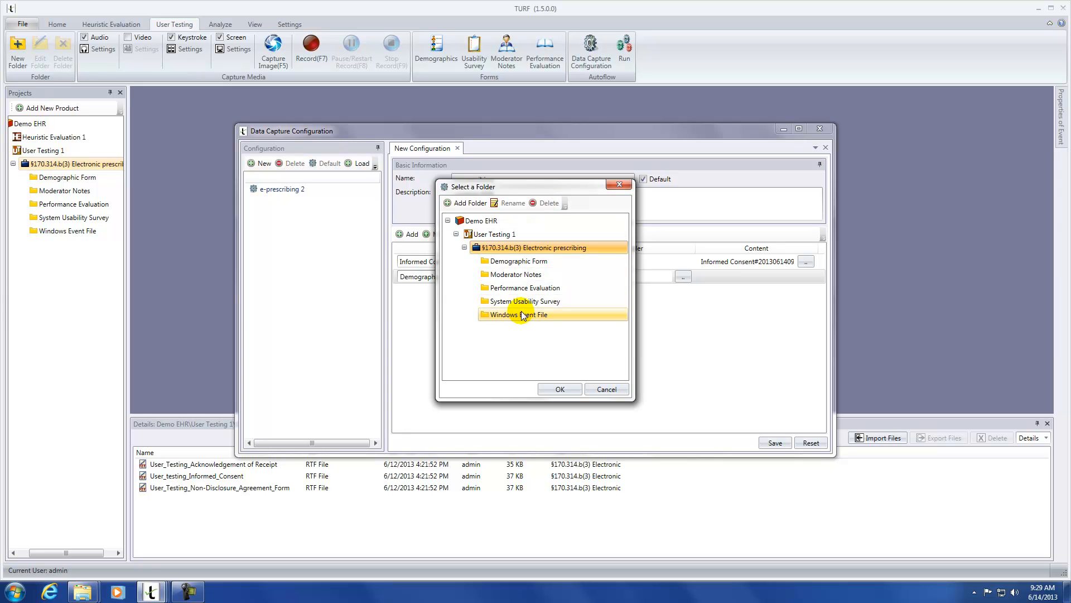
left_click(529, 267)
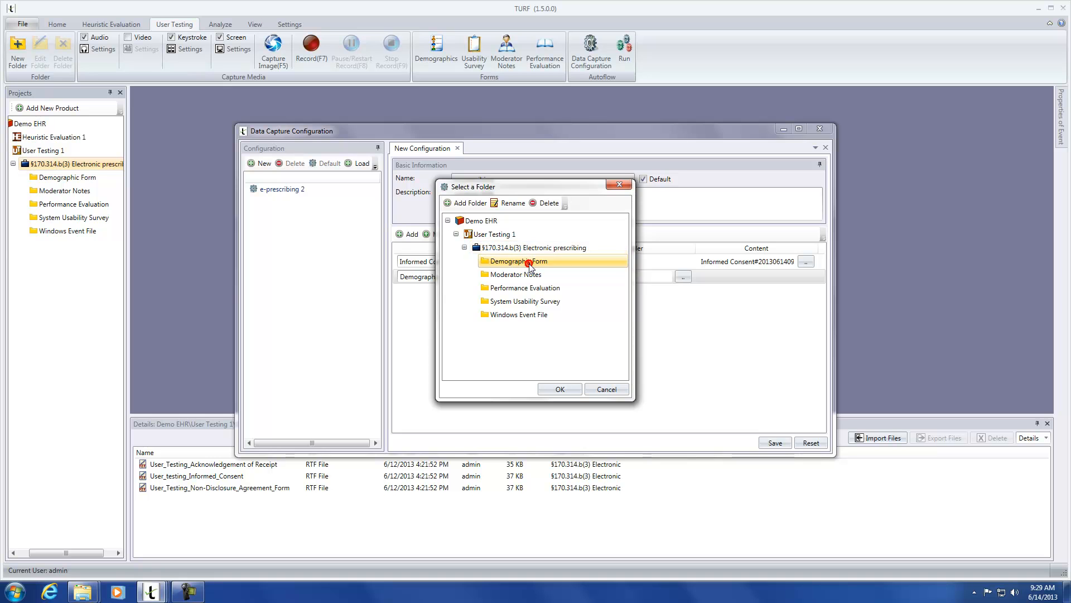
left_click(572, 393)
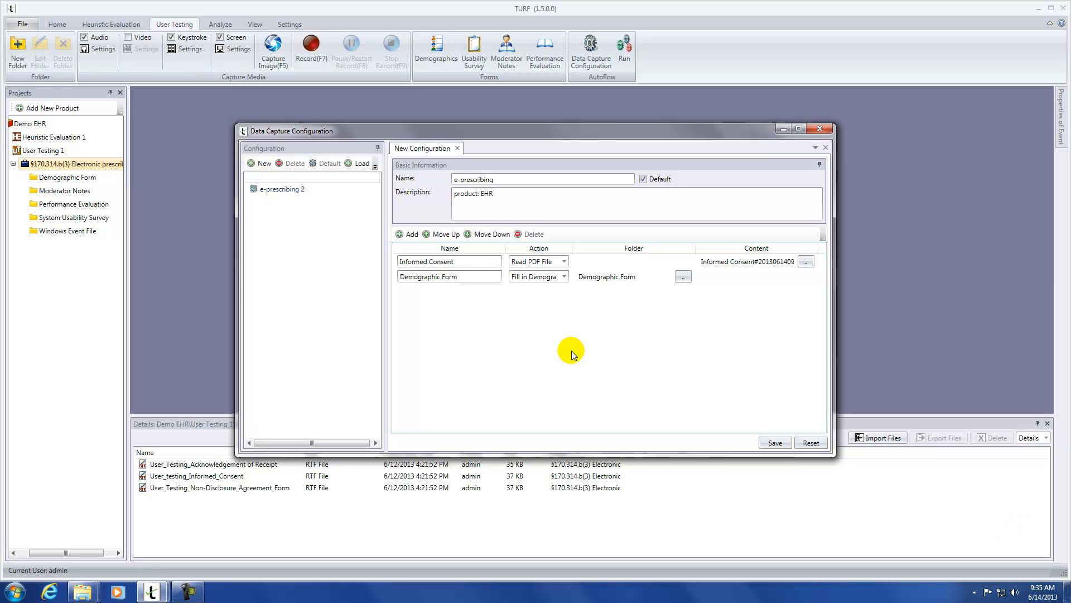
- Add a "Recording Task 1" entry with the Media Record action, stored in the Windows Event File folder
left_click(399, 234)
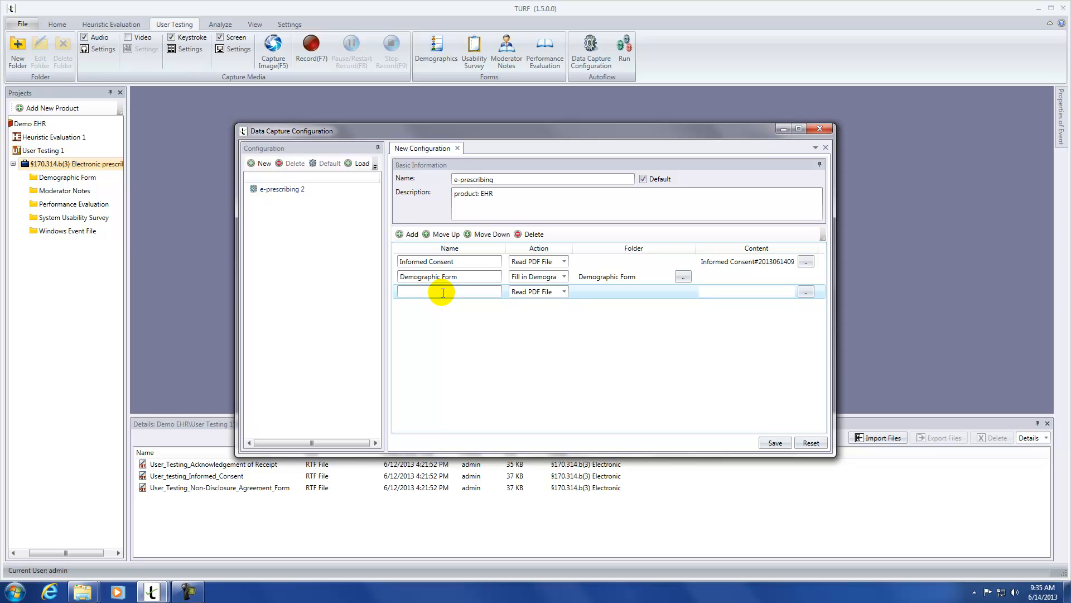
type("Re")
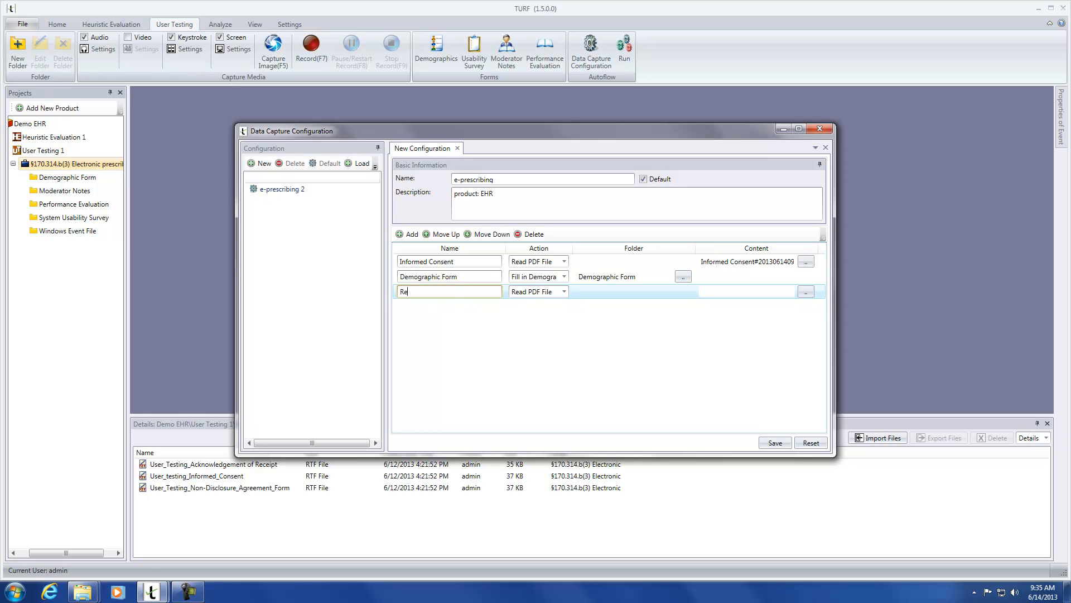
type("cording Task 1")
left_click(547, 293)
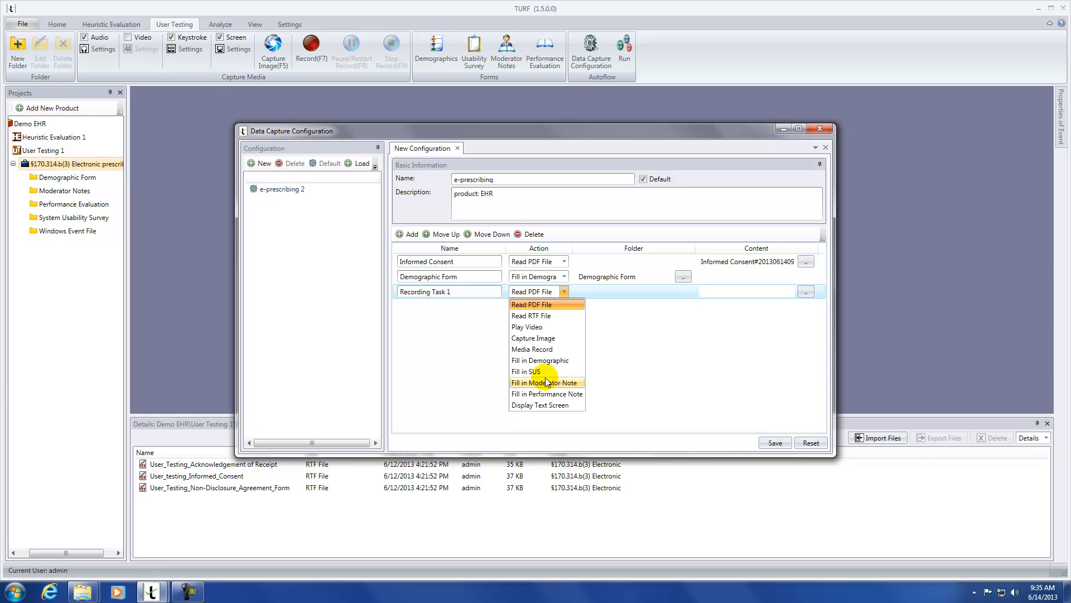
left_click(548, 348)
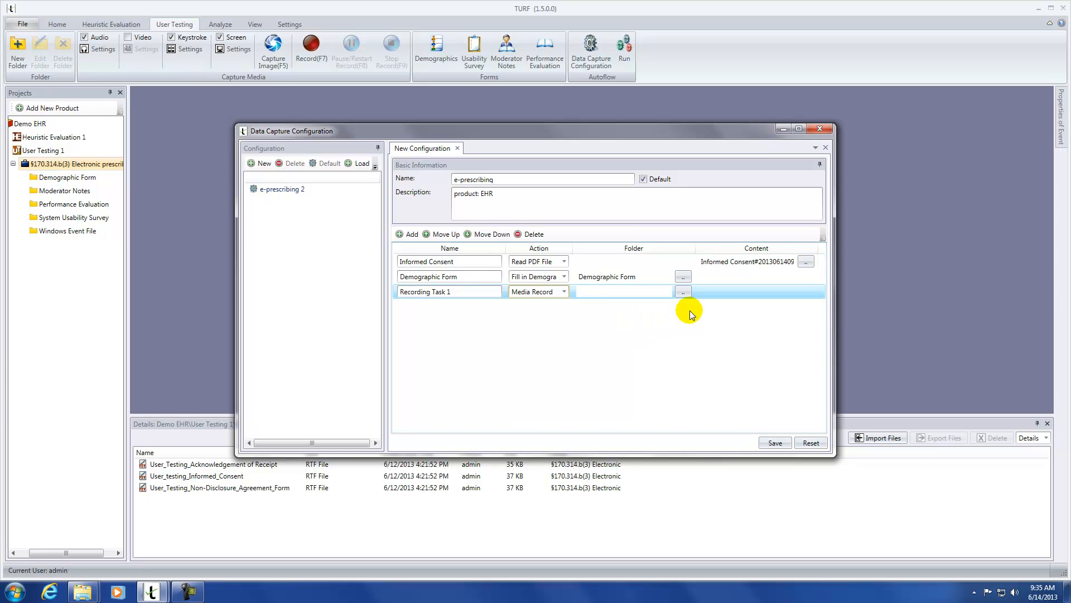
left_click(683, 292)
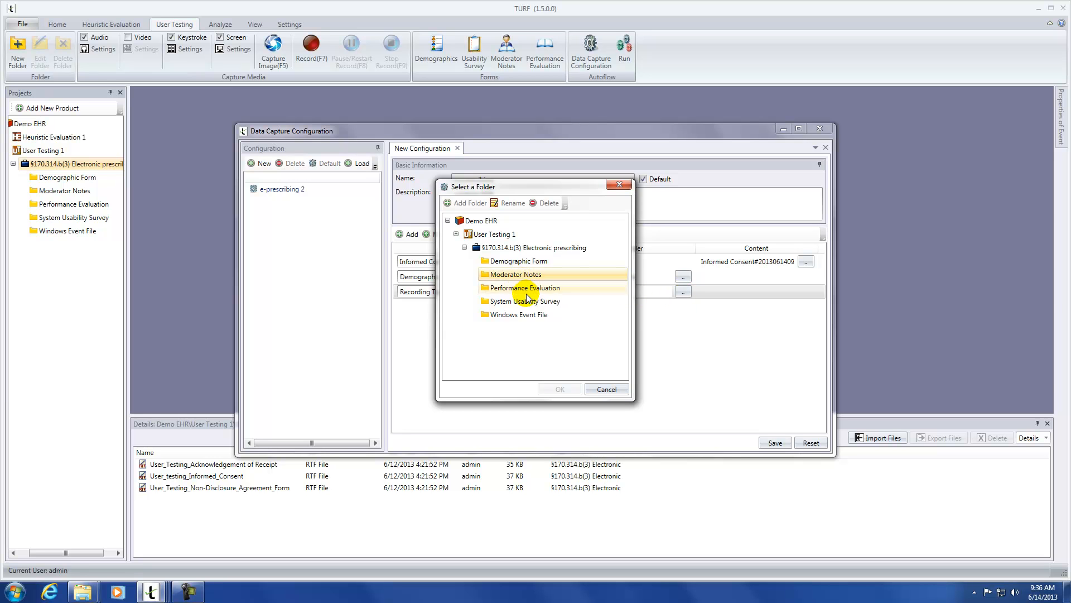
left_click(527, 315)
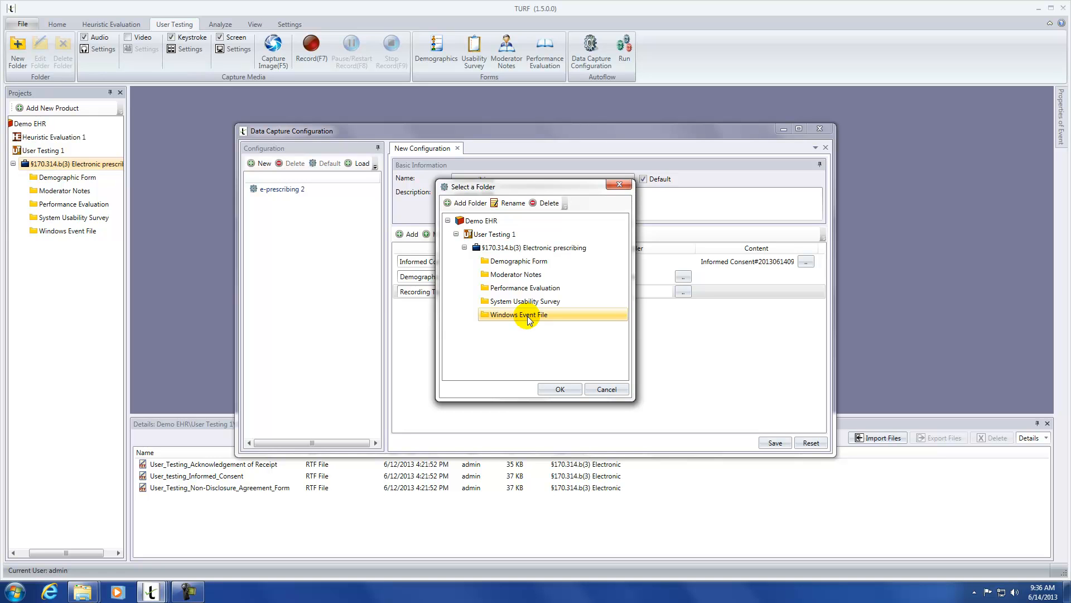
left_click(549, 387)
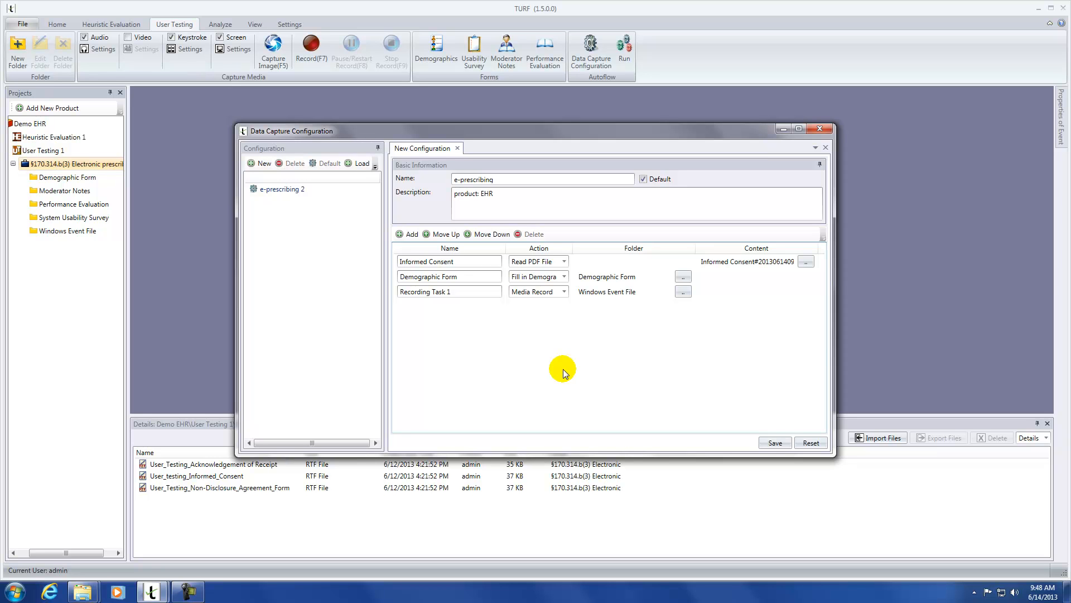
- Add a "Debrief" entry with the Display Text action and the content "Thank you for your time!"
left_click(408, 233)
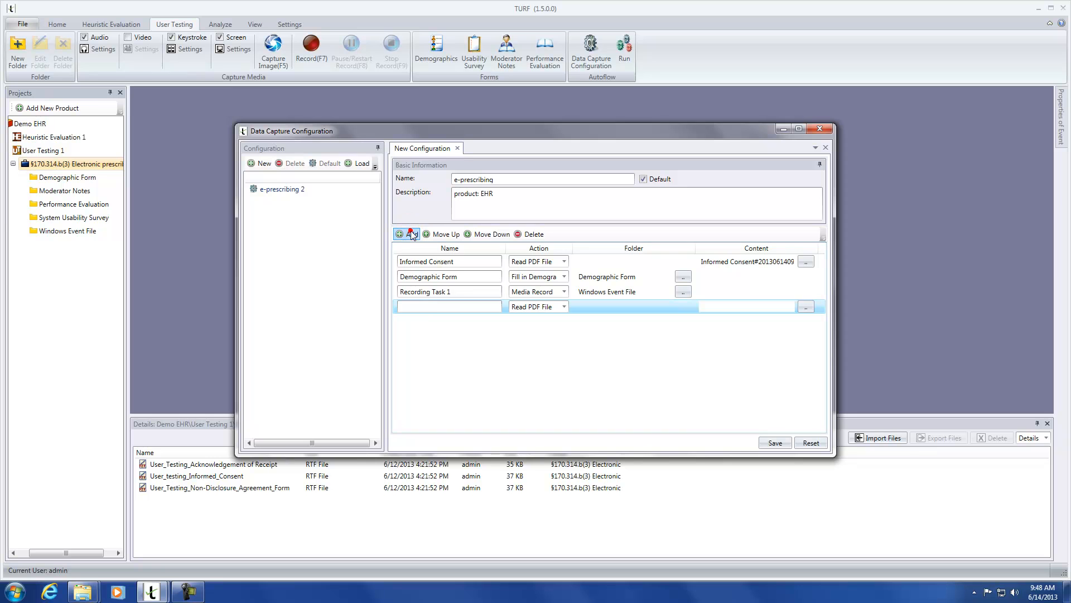
left_click(423, 306)
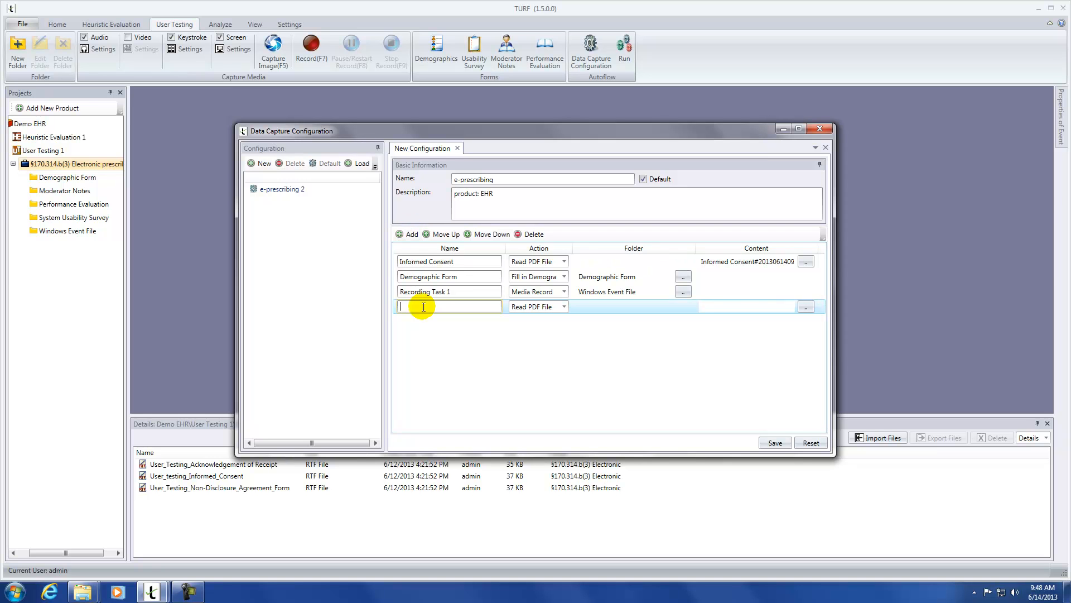
type("Debrief")
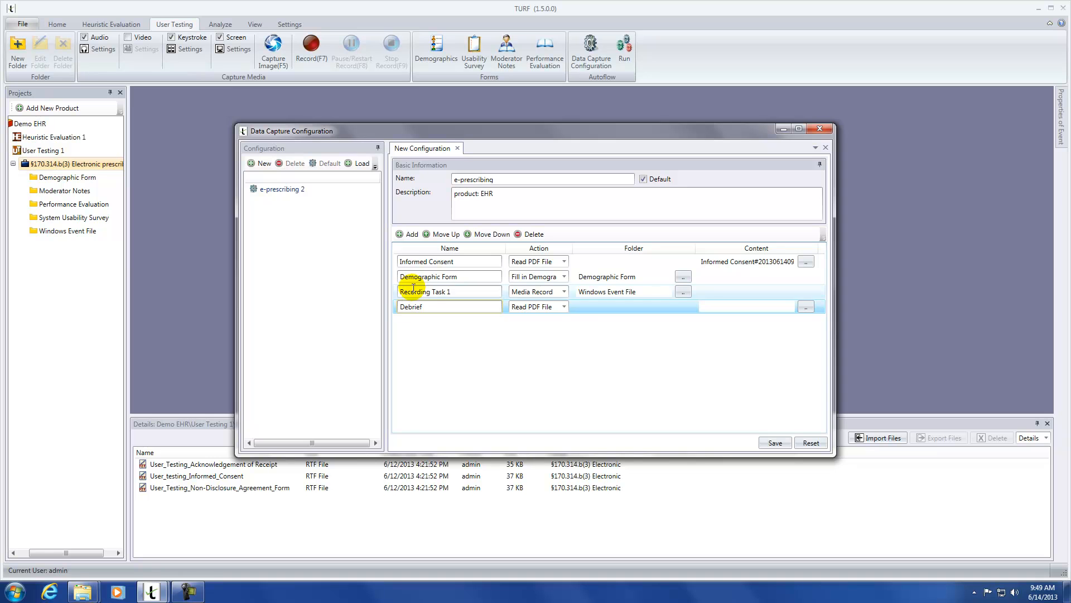
left_click(563, 306)
left_click(556, 420)
left_click(739, 307)
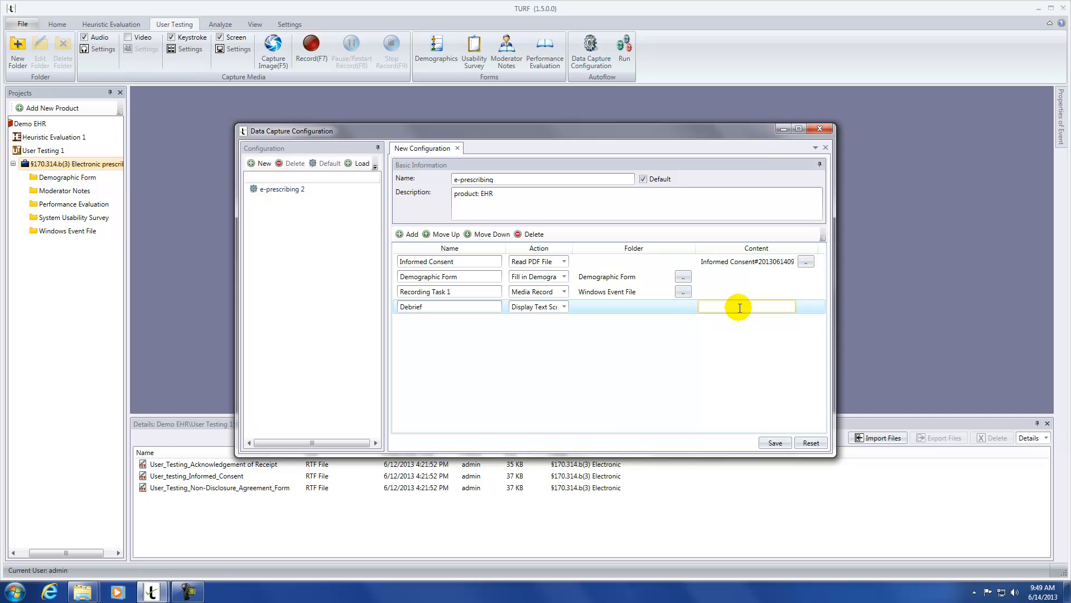
type("Thank you")
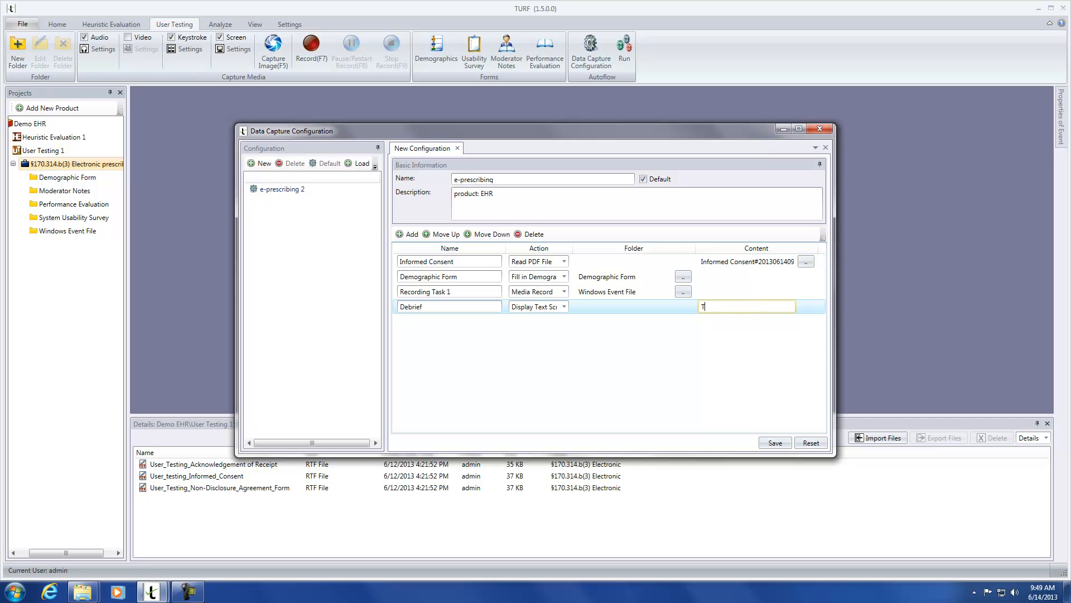
type(" for your time!")
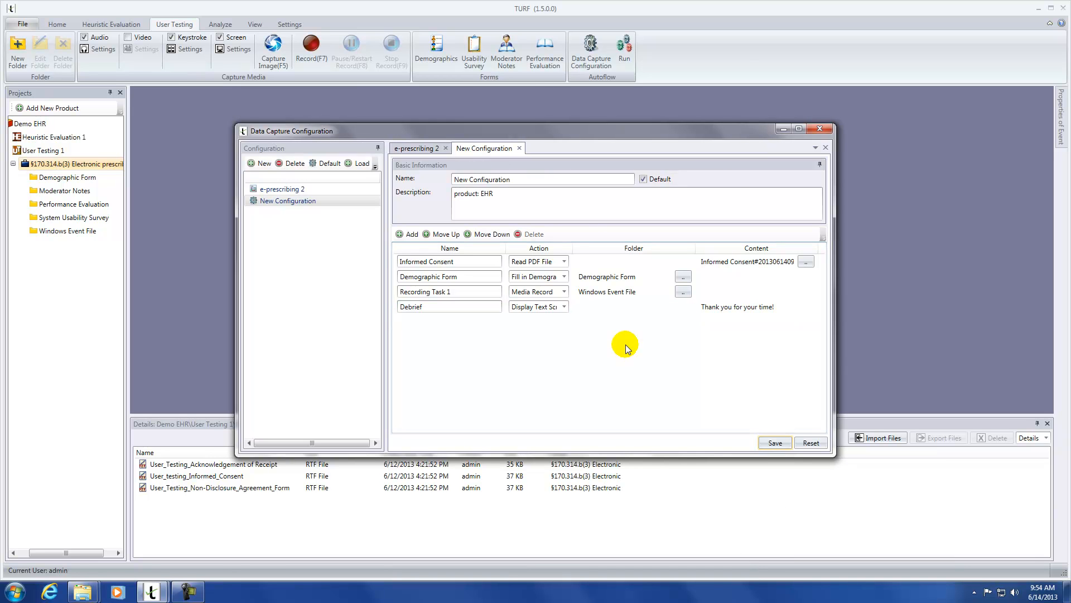
- Move the Debrief entry one place up, above Recording Task 1, and back down to the end
left_click(478, 306)
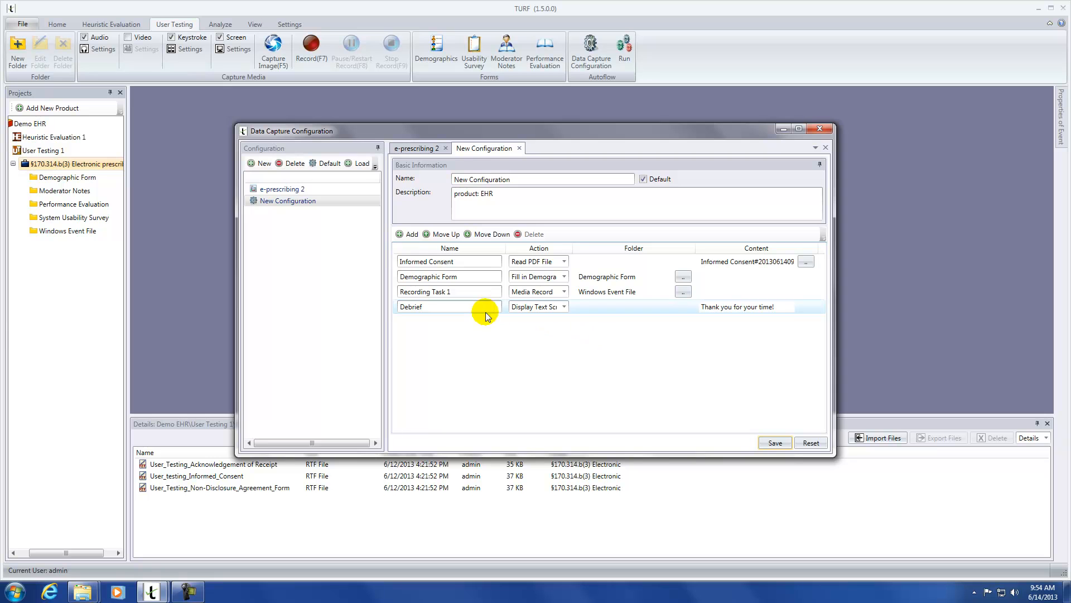
left_click(444, 234)
left_click(484, 234)
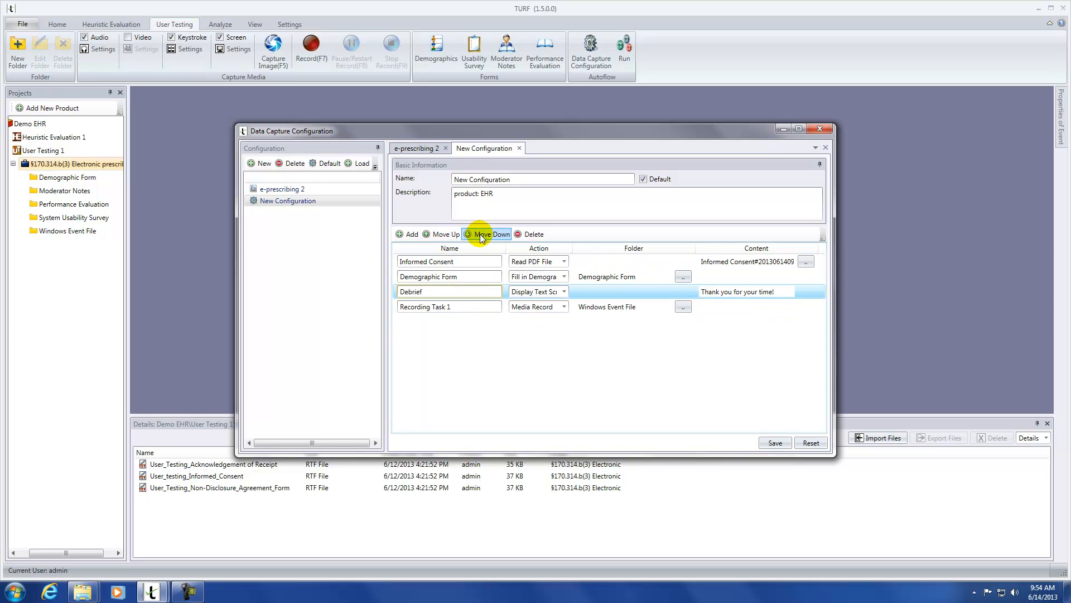
- Save the updated configuration and close its tab
left_click(779, 445)
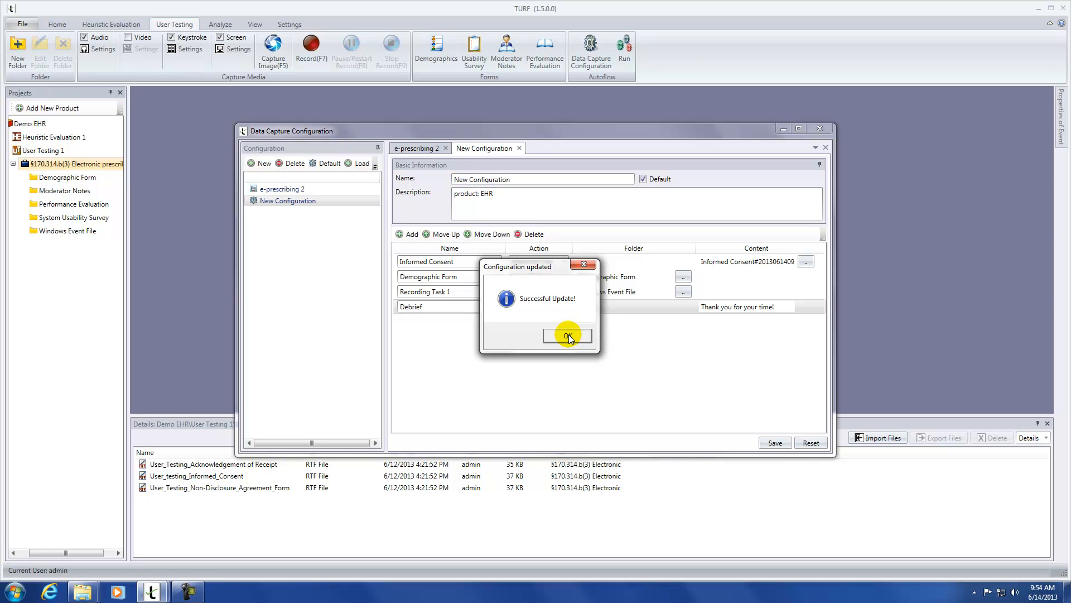
left_click(568, 336)
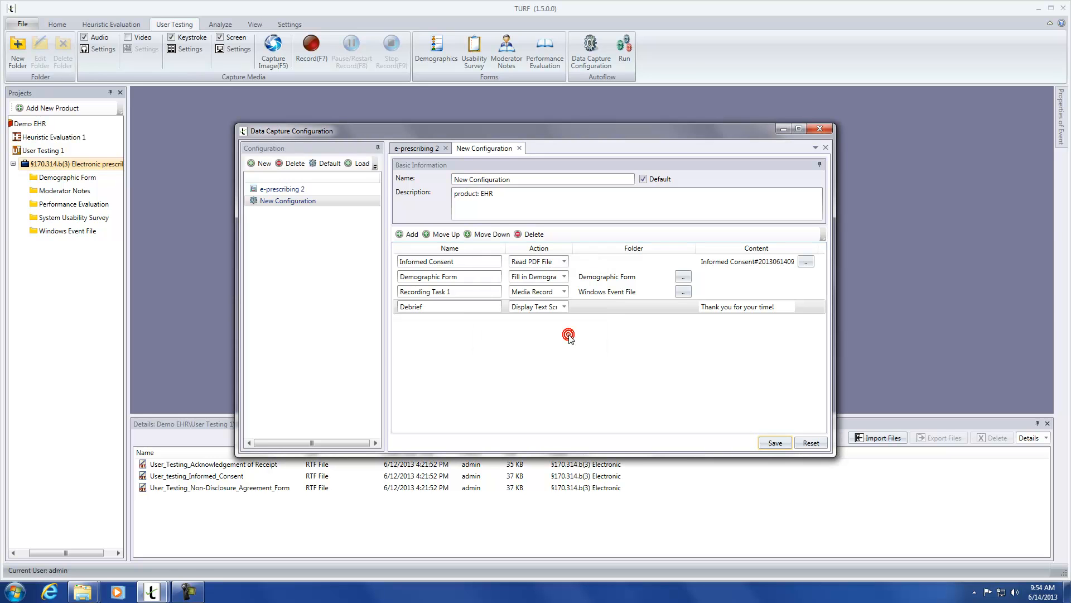
left_click(520, 149)
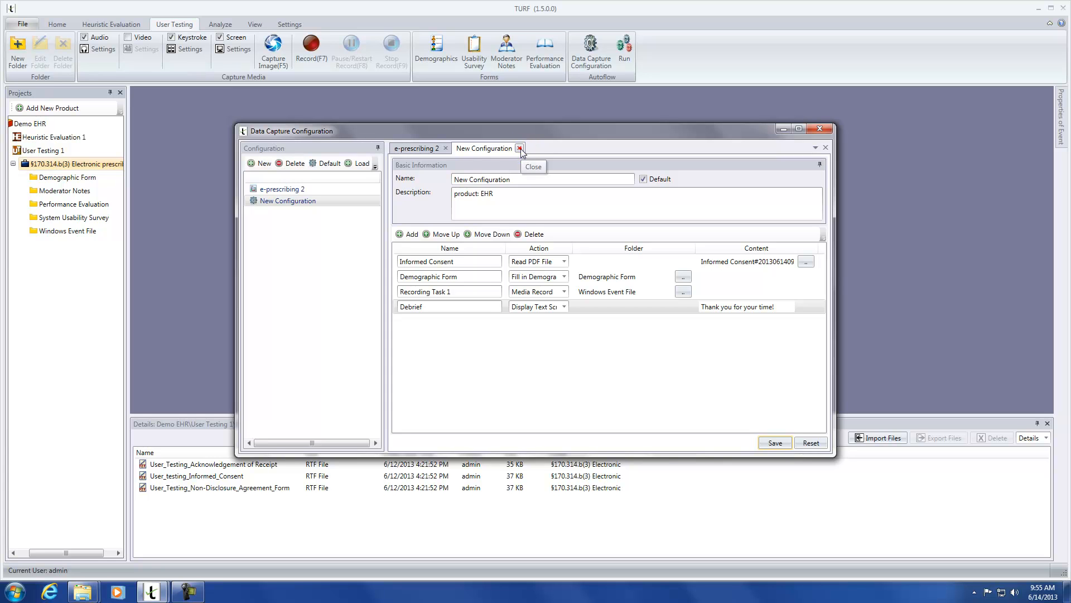
- Reopen New Configuration from the configuration list and close the Data Capture Configuration window
double_click(298, 204)
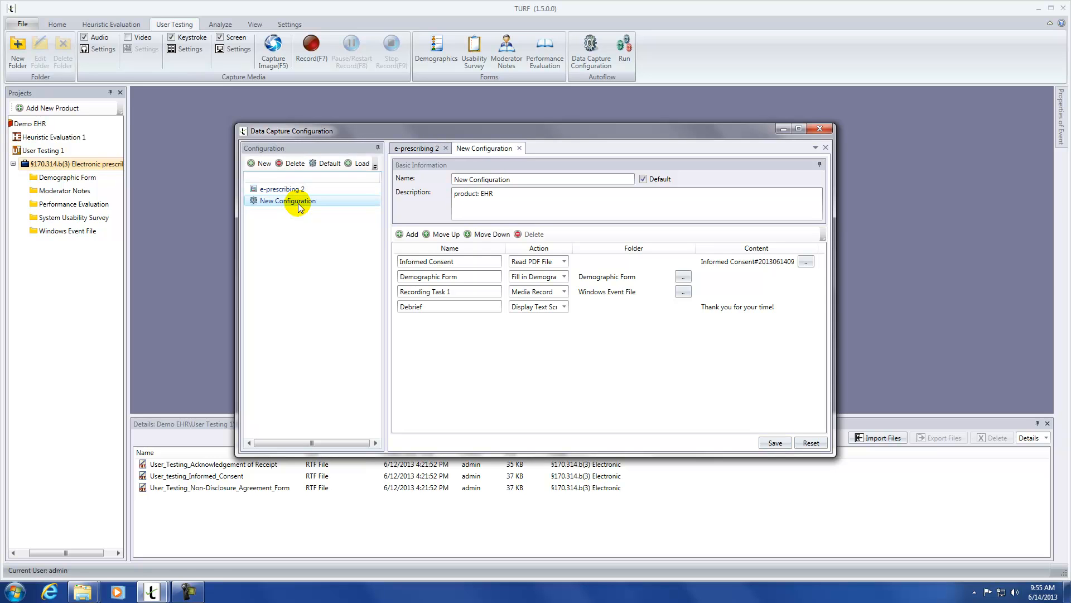
left_click(775, 442)
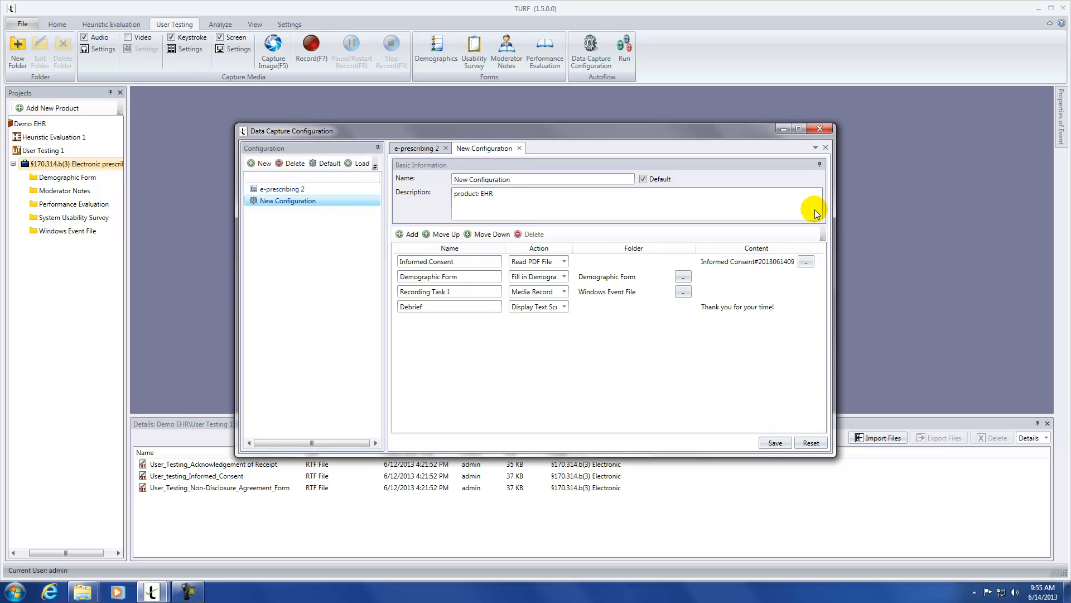
left_click(818, 129)
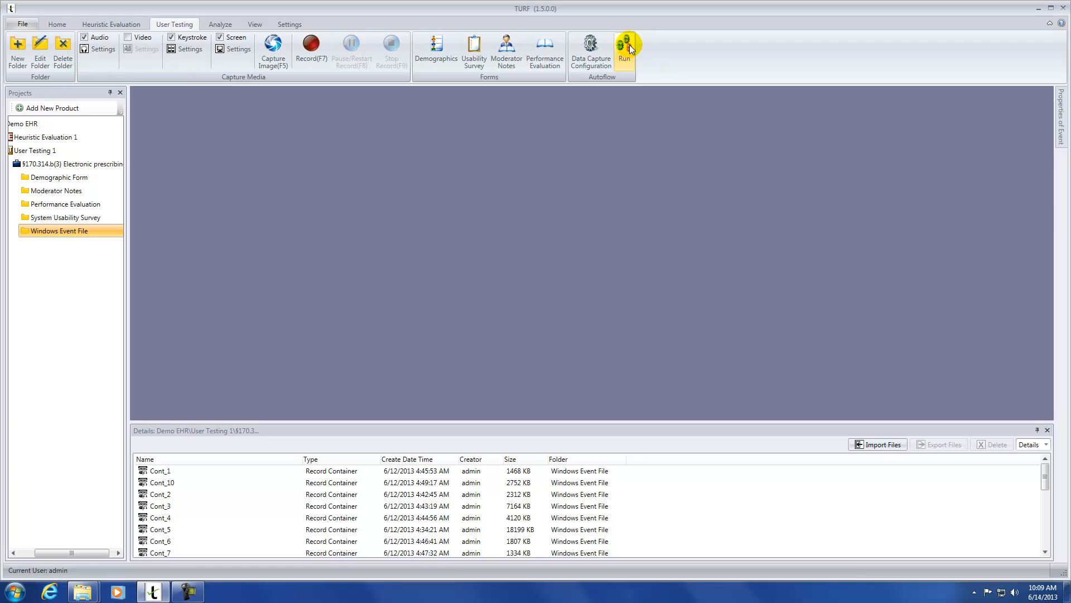
- Run the default autoflow session, advance past the informed consent form, and fill in the participant ID on the demographic form
left_click(624, 48)
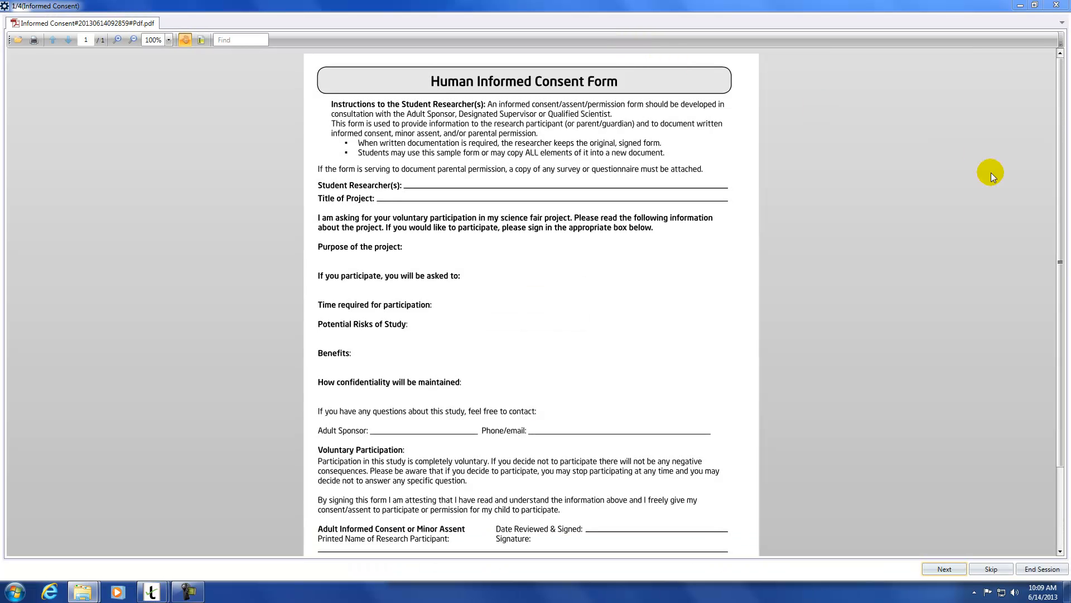
left_click_drag(1061, 199, 1063, 237)
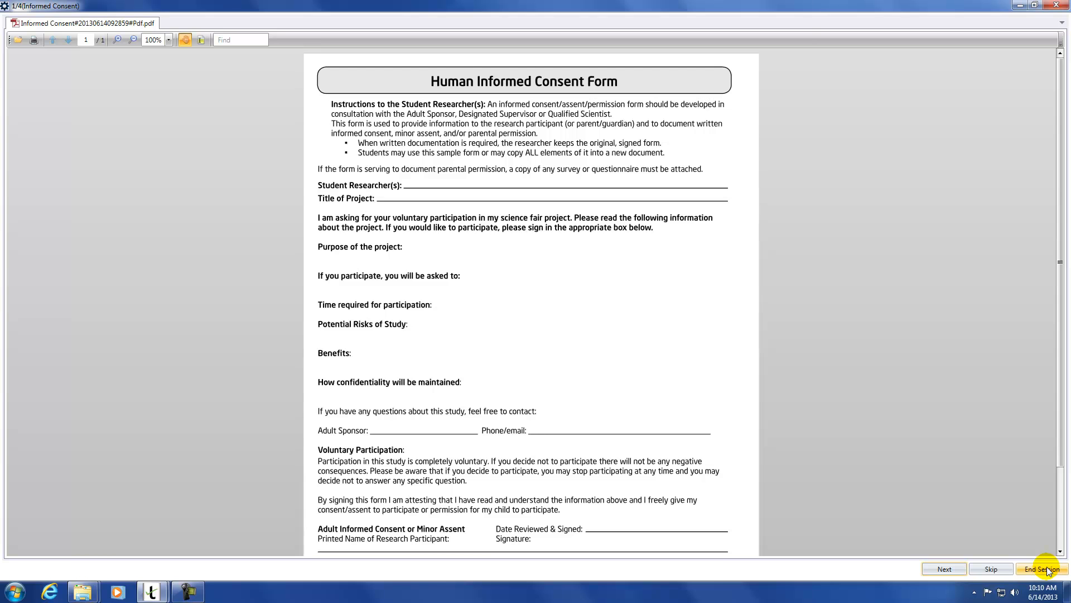
left_click(954, 569)
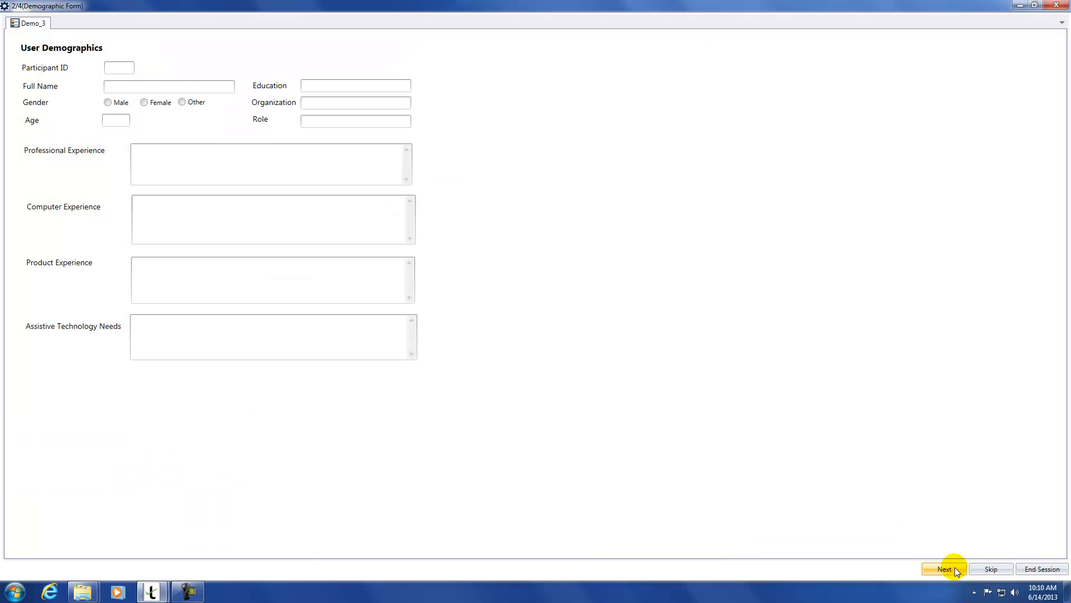
left_click(118, 65)
type("1")
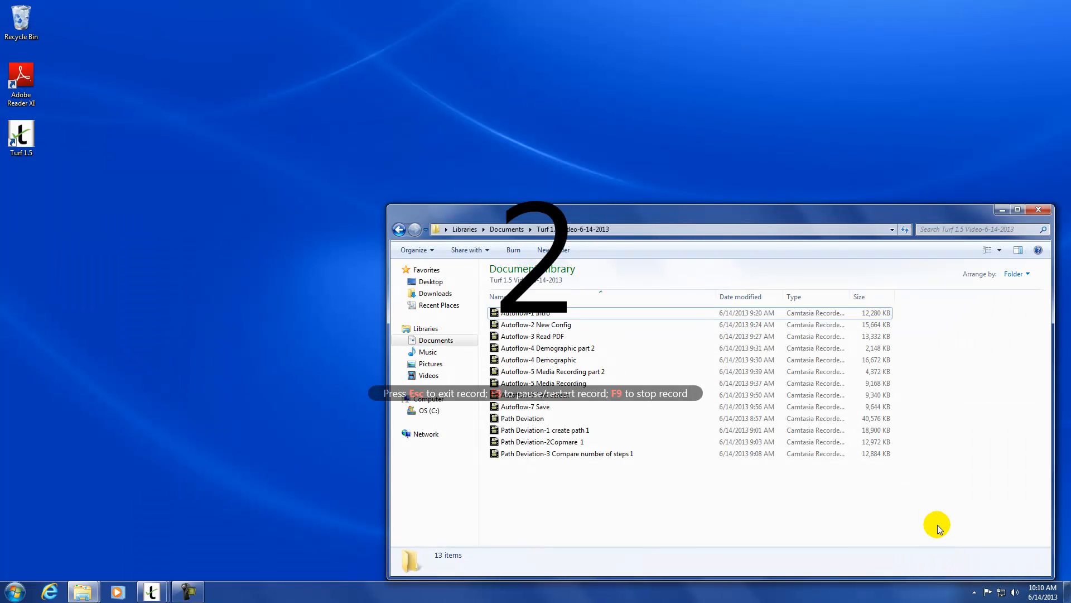
- Minimize the file window while Recording Task 1 is being captured, return to the session window and stop the recording
left_click(998, 211)
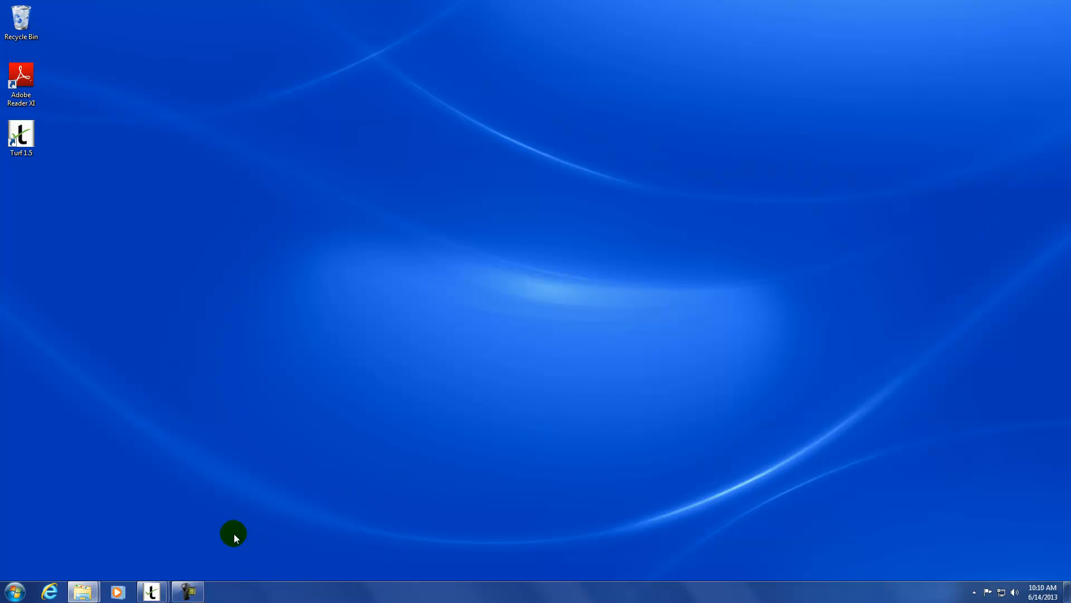
mouse_move(153, 588)
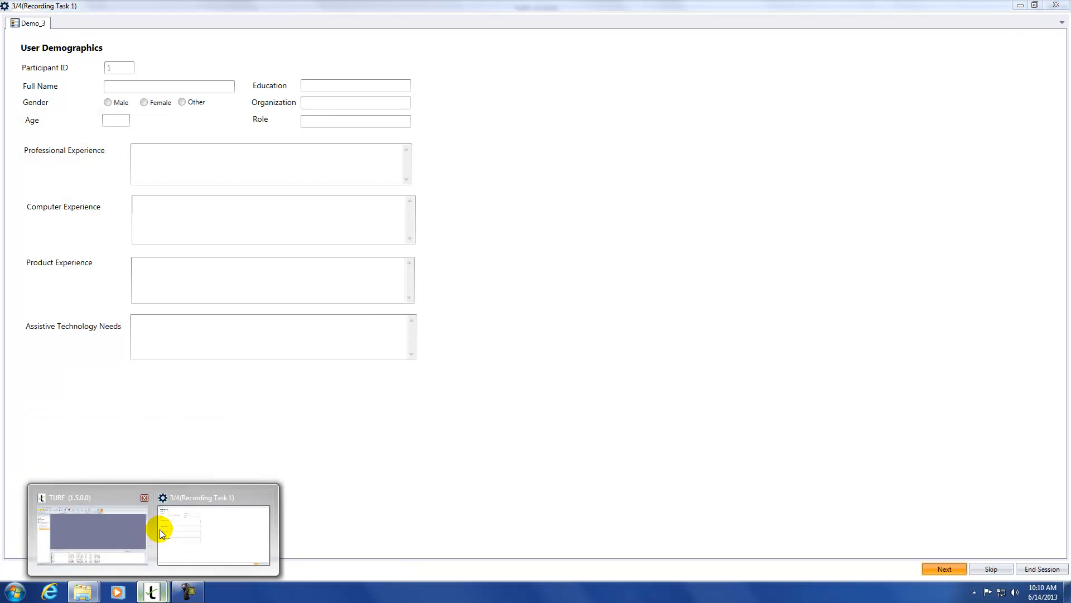
left_click(161, 534)
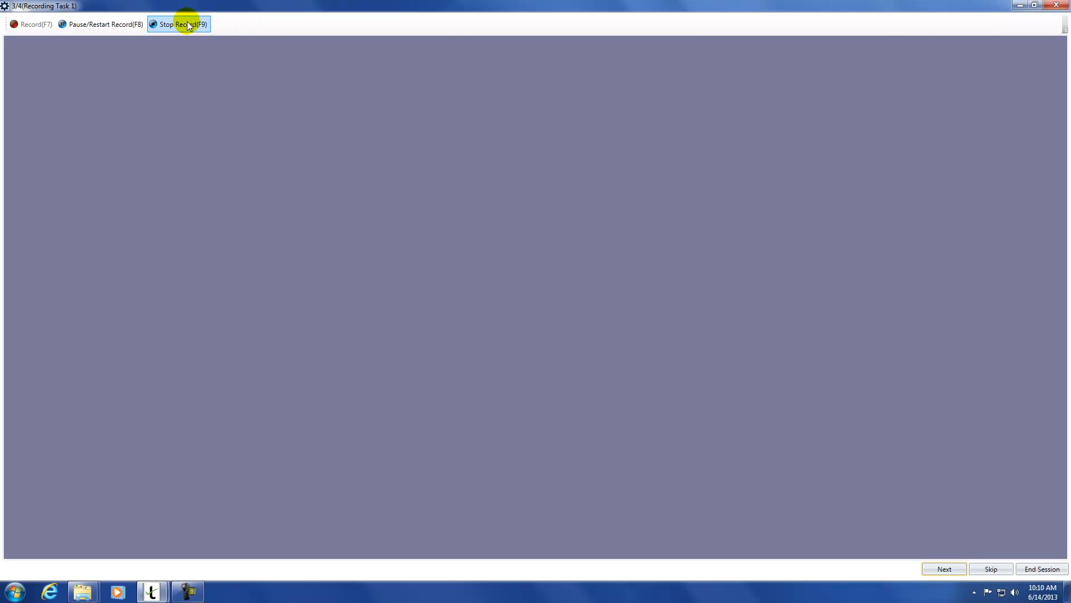
left_click(187, 24)
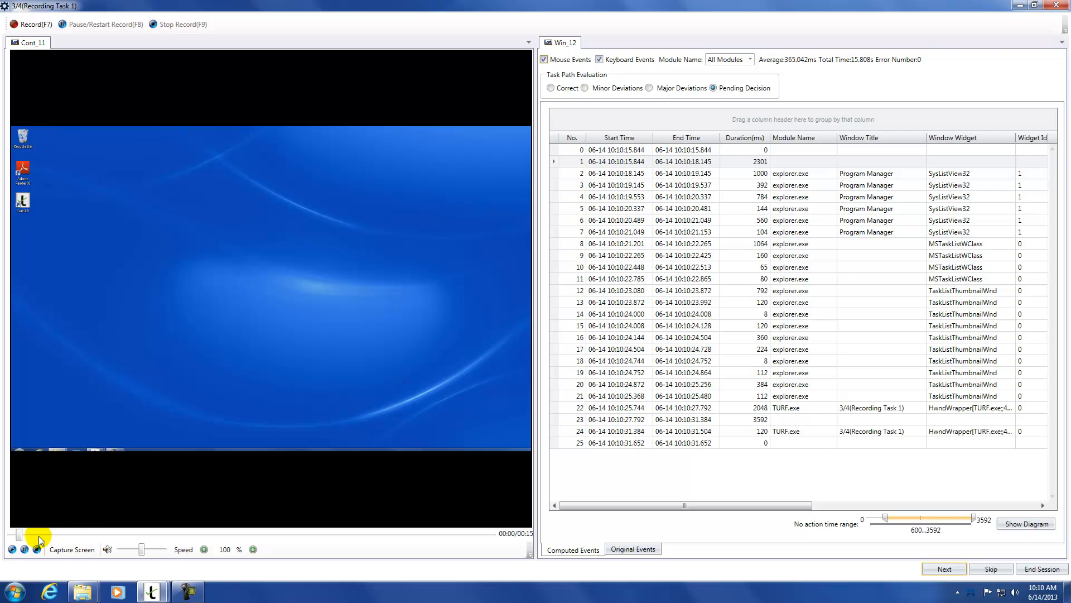
- Play back the captured task video, advance to the Debrief screen and end the session
left_click(11, 549)
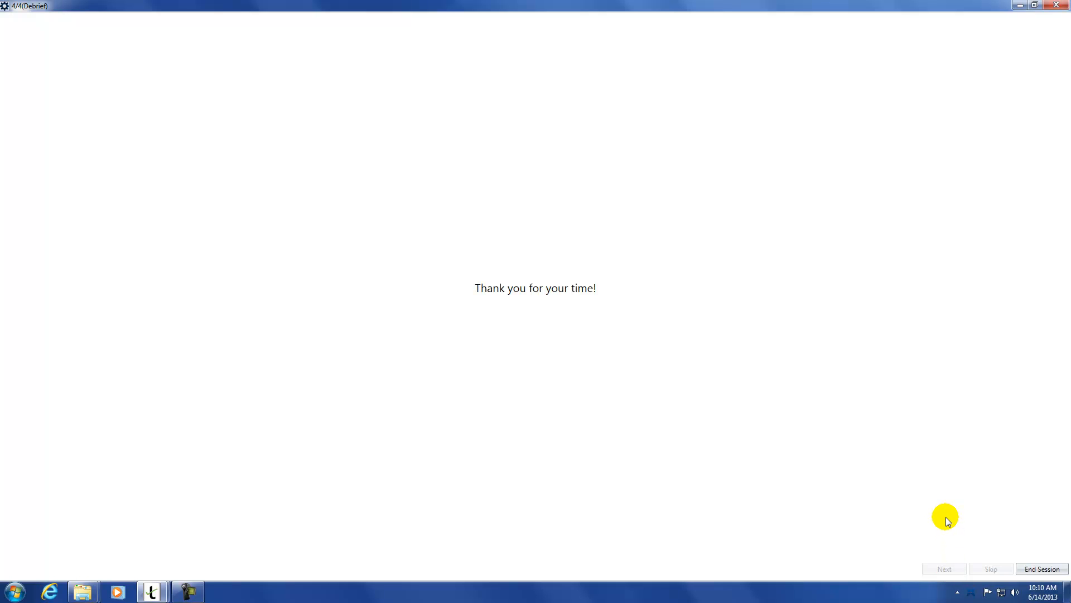
left_click(1035, 569)
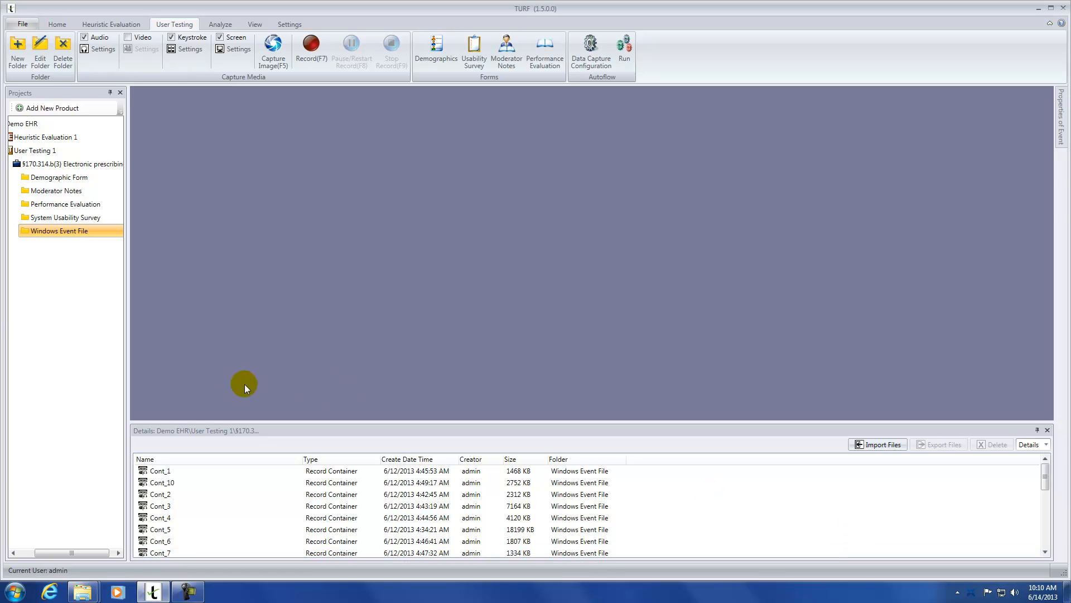
- View the files stored in the Demographic Form folder of the electronic prescribing test
left_click(54, 177)
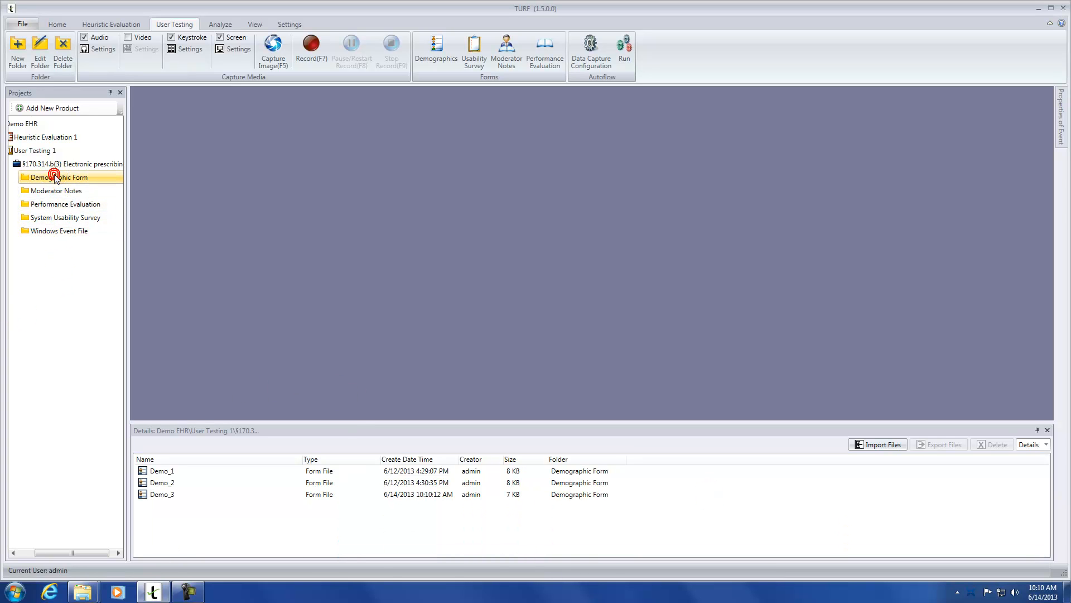